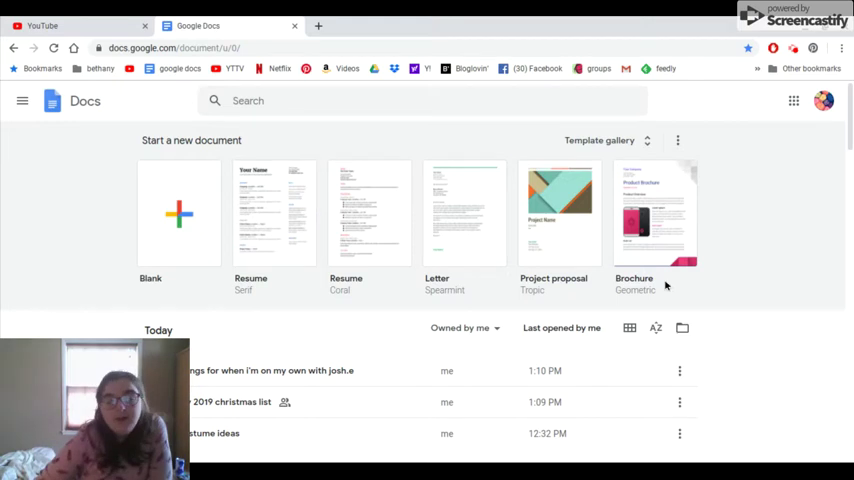
scroll(770, 305, "down", 1)
scroll(768, 305, "down", 1)
scroll(768, 305, "down", 1)
scroll(768, 305, "down", 2)
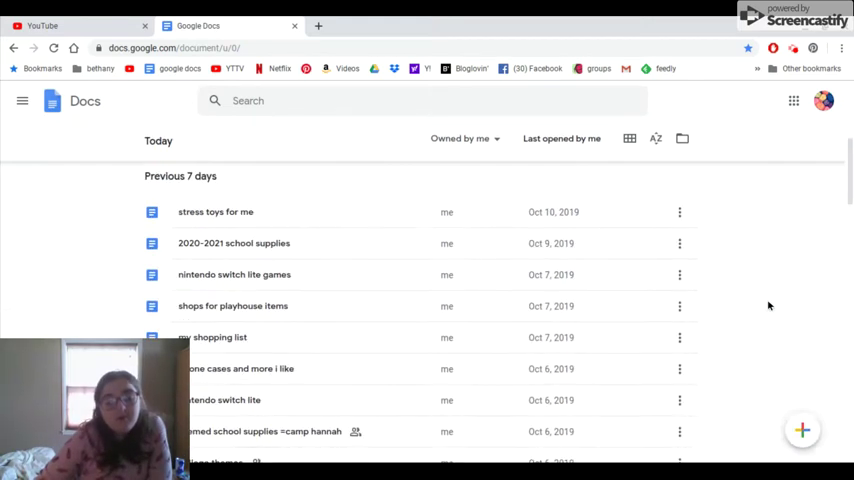
scroll(768, 305, "up", 1)
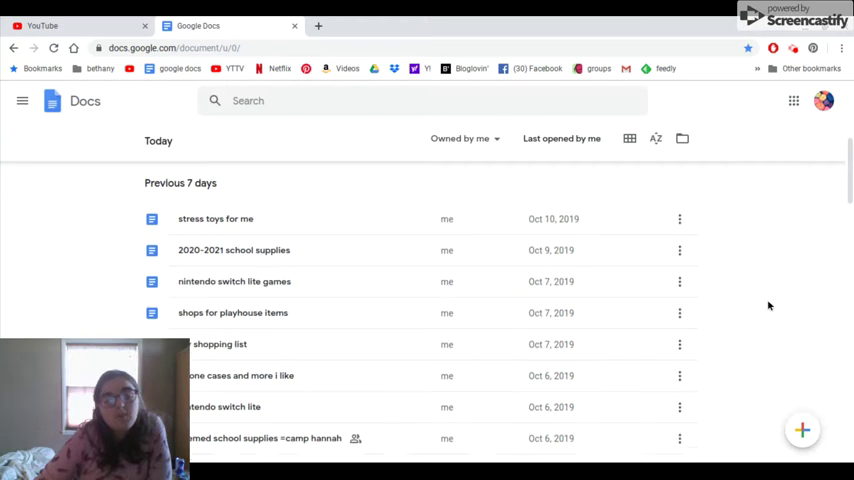
scroll(768, 305, "down", 1)
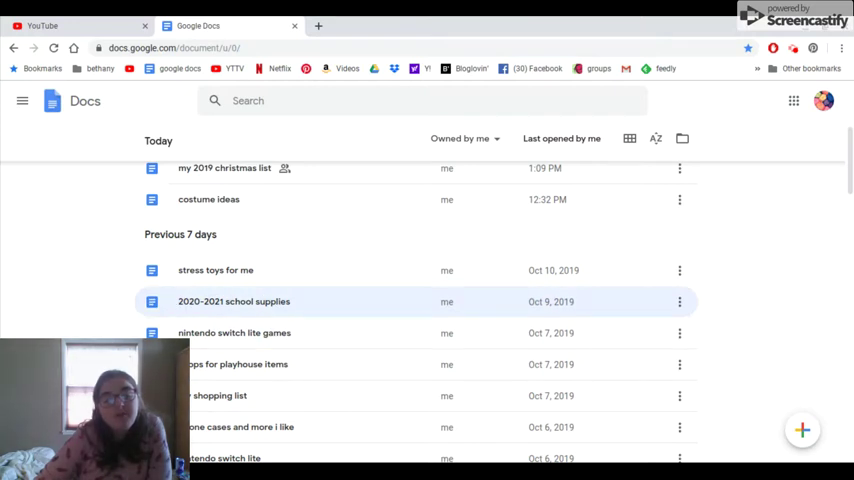
scroll(175, 307, "down", 1)
scroll(175, 307, "down", 1)
scroll(175, 309, "down", 1)
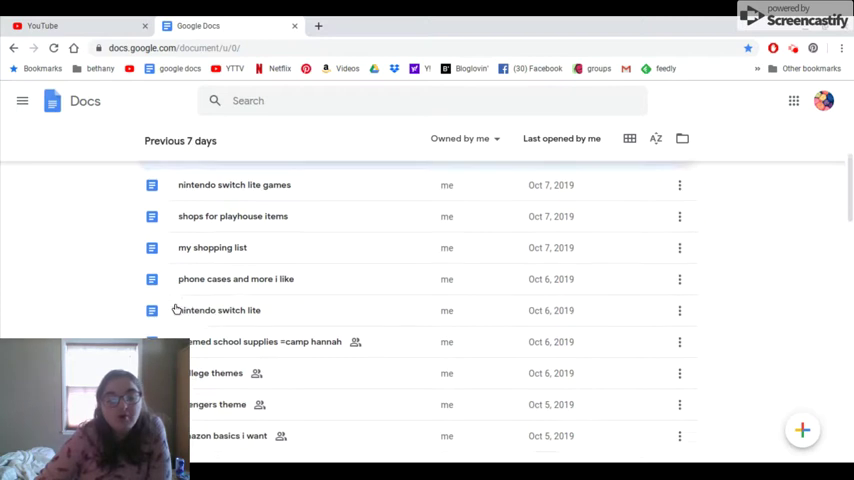
scroll(175, 307, "up", 1)
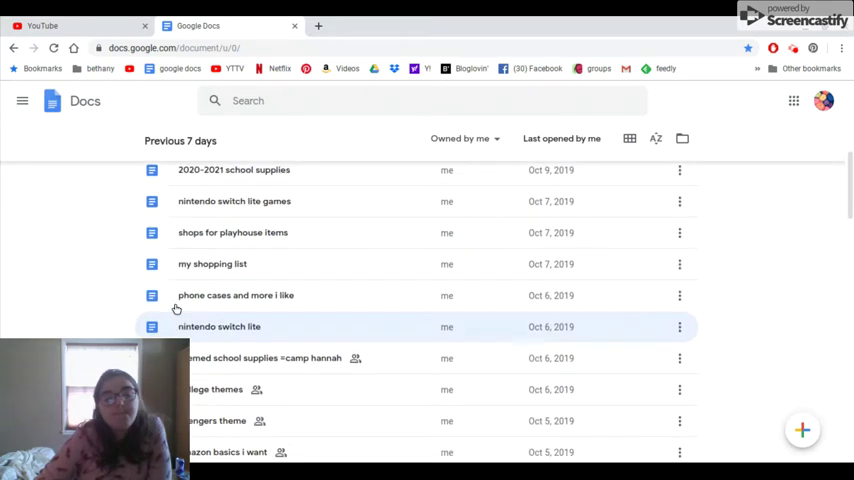
scroll(204, 280, "up", 1)
scroll(205, 277, "up", 1)
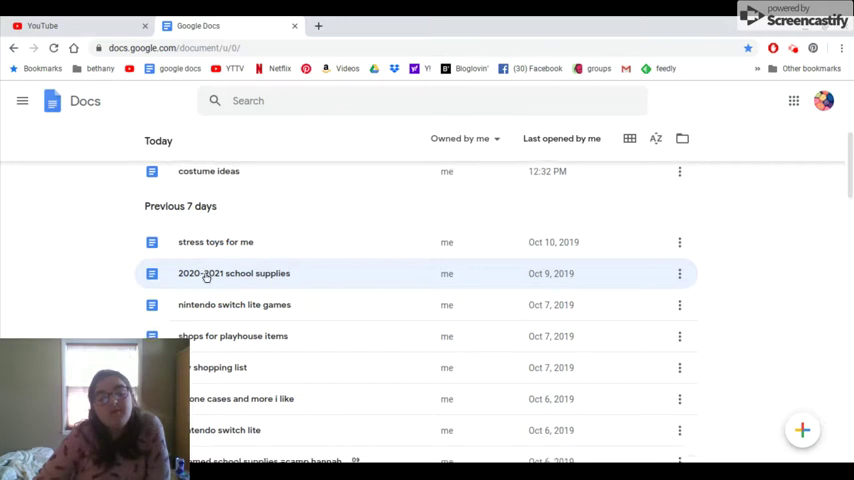
scroll(203, 278, "down", 2)
scroll(200, 280, "down", 2)
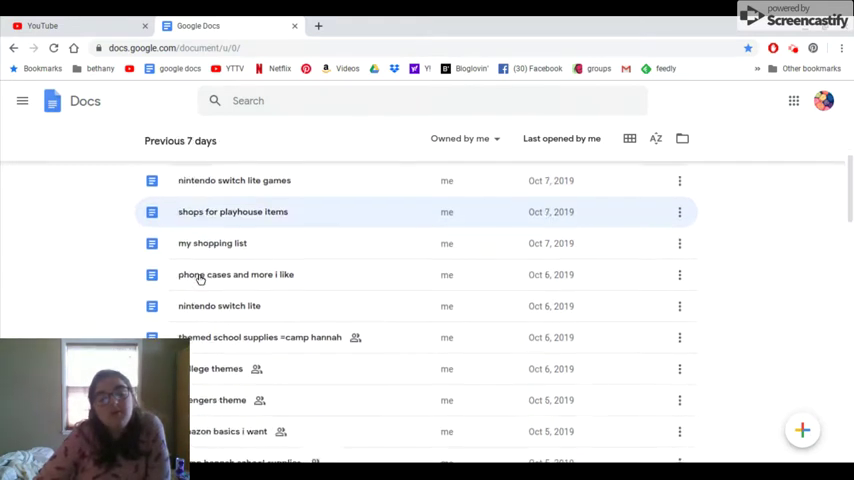
scroll(200, 280, "down", 2)
scroll(198, 281, "down", 3)
scroll(198, 279, "down", 2)
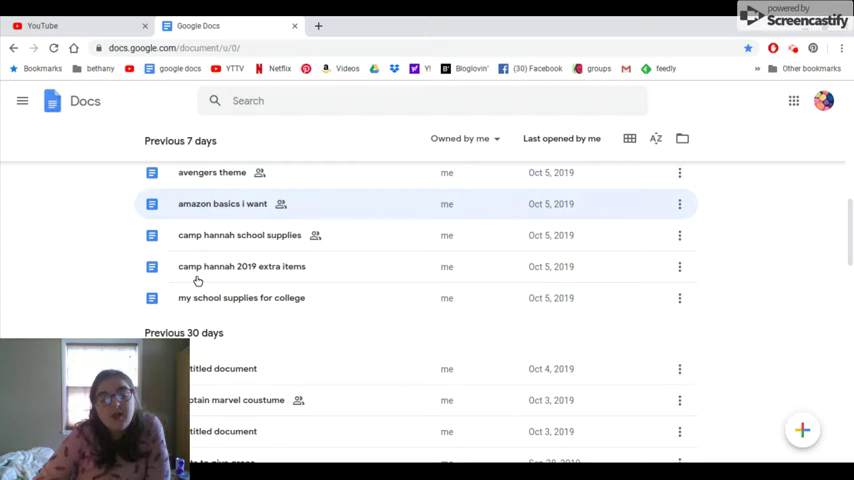
scroll(229, 289, "up", 5)
scroll(229, 289, "up", 2)
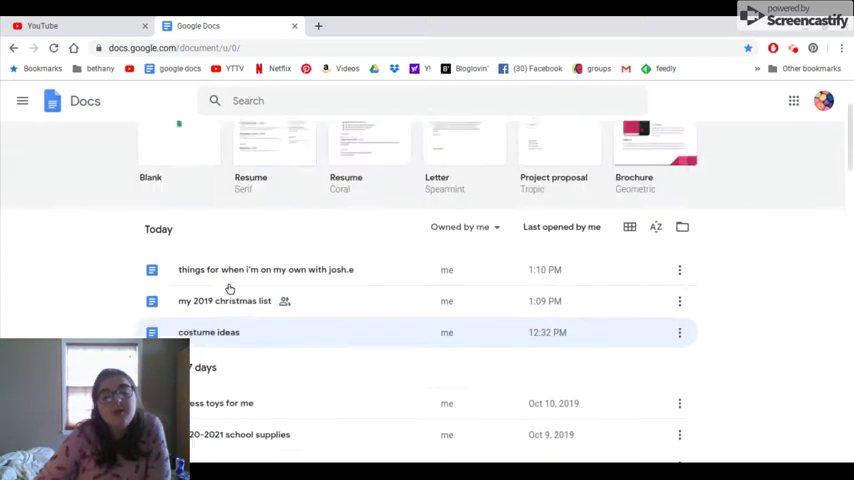
scroll(229, 289, "up", 2)
scroll(229, 289, "down", 1)
scroll(229, 289, "down", 1)
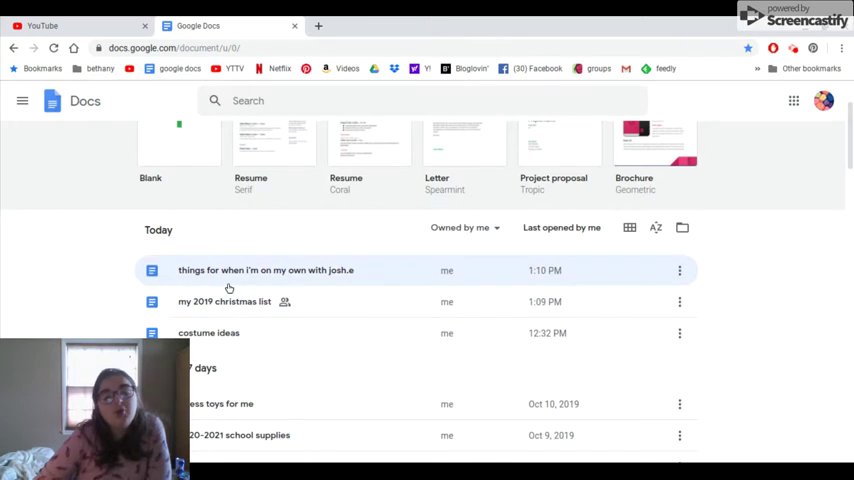
Step: Open the 'things for when i'm on my own' list and select the Vanilla Crispy Squares image
left_click(229, 288)
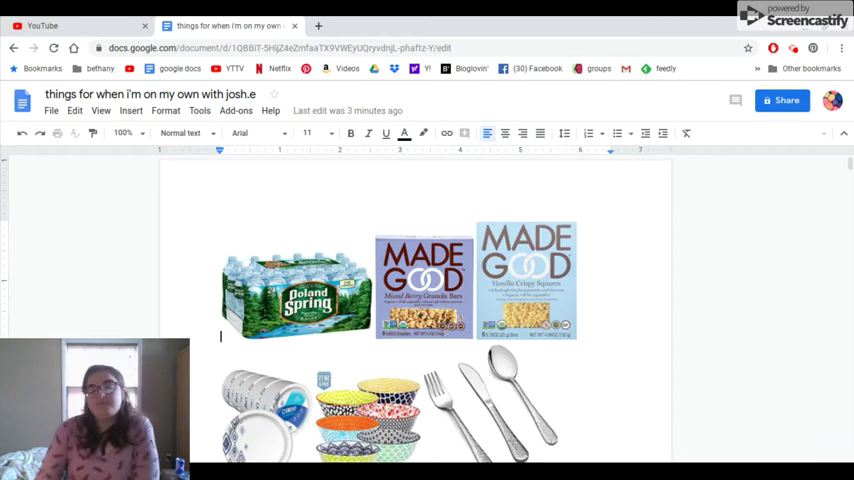
left_click(593, 322)
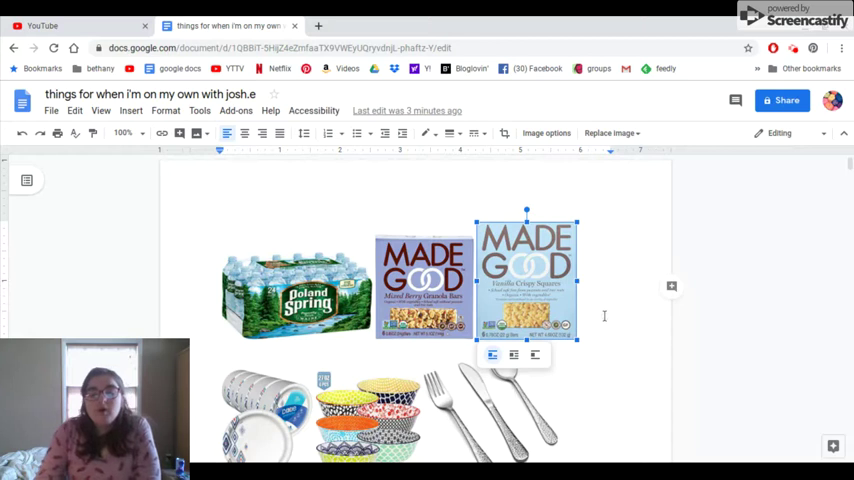
left_click(718, 343)
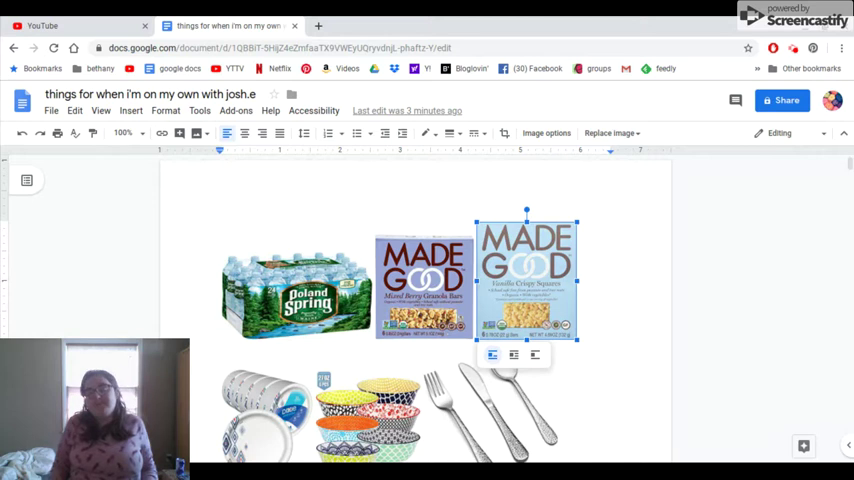
scroll(726, 382, "down", 1)
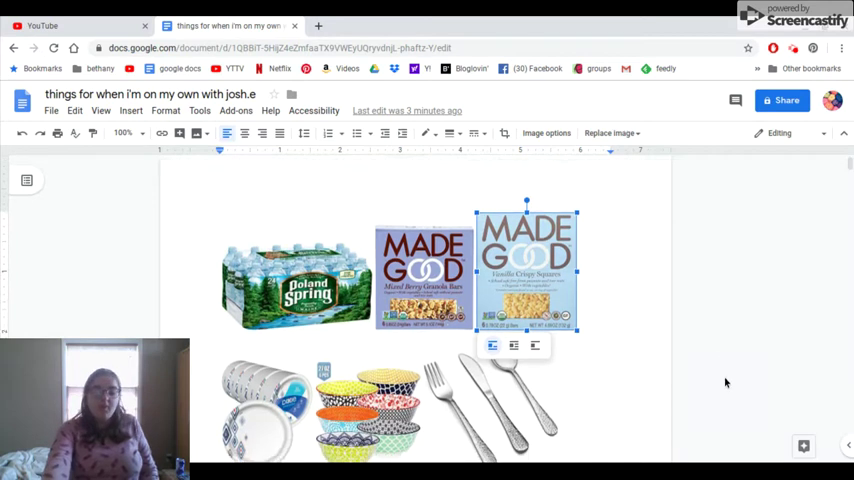
scroll(726, 382, "down", 1)
scroll(726, 382, "down", 1)
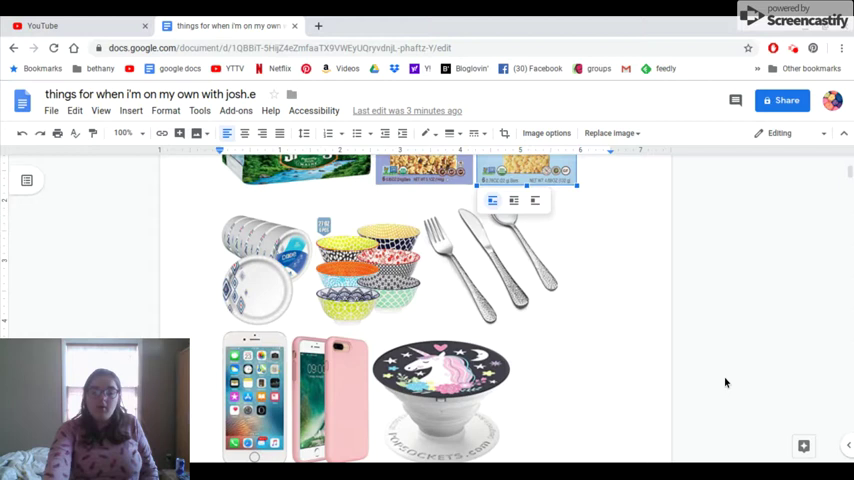
scroll(726, 382, "down", 1)
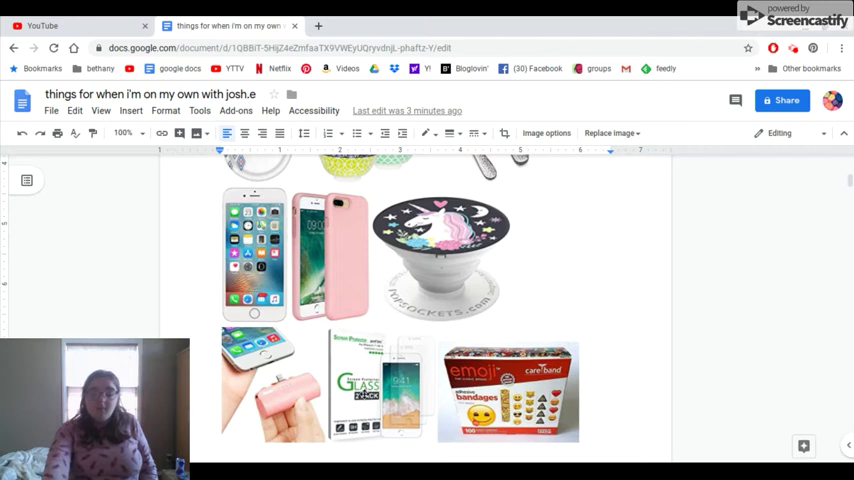
scroll(265, 276, "up", 1)
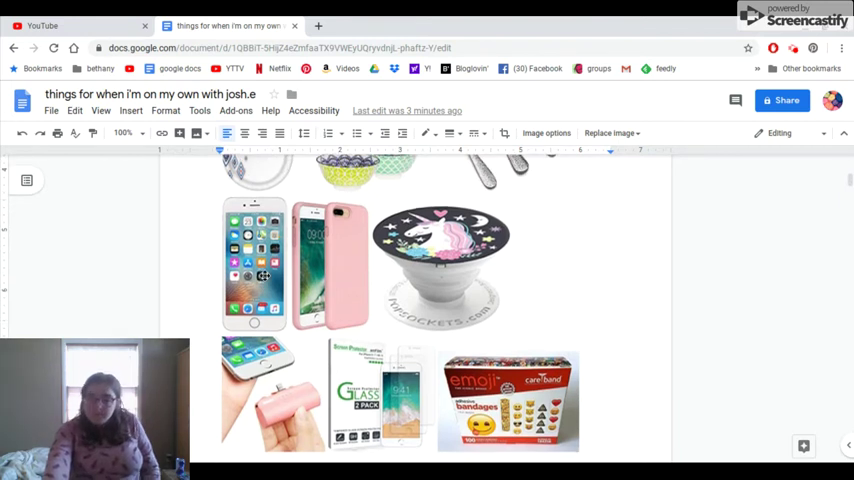
scroll(265, 276, "up", 3)
scroll(263, 276, "down", 3)
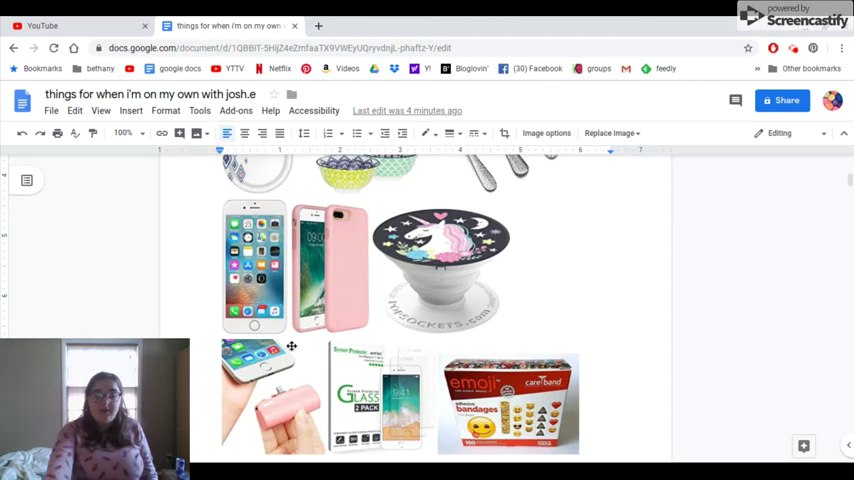
scroll(291, 346, "down", 2)
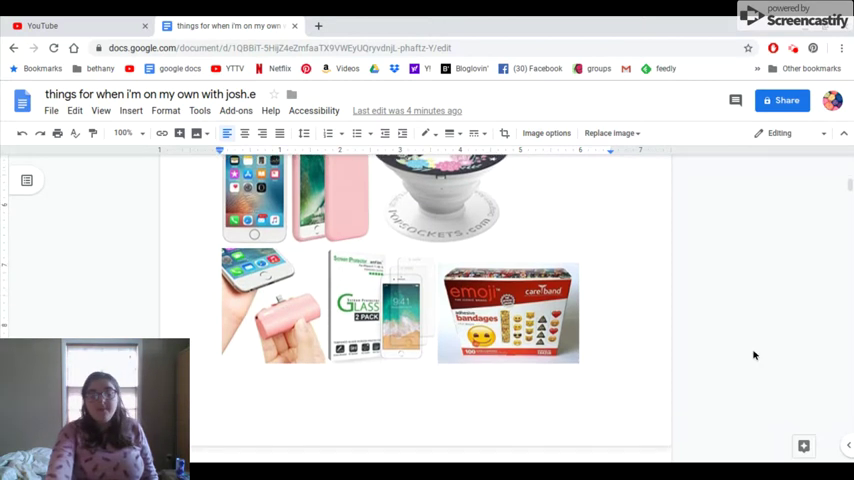
scroll(633, 364, "down", 2)
scroll(632, 365, "down", 2)
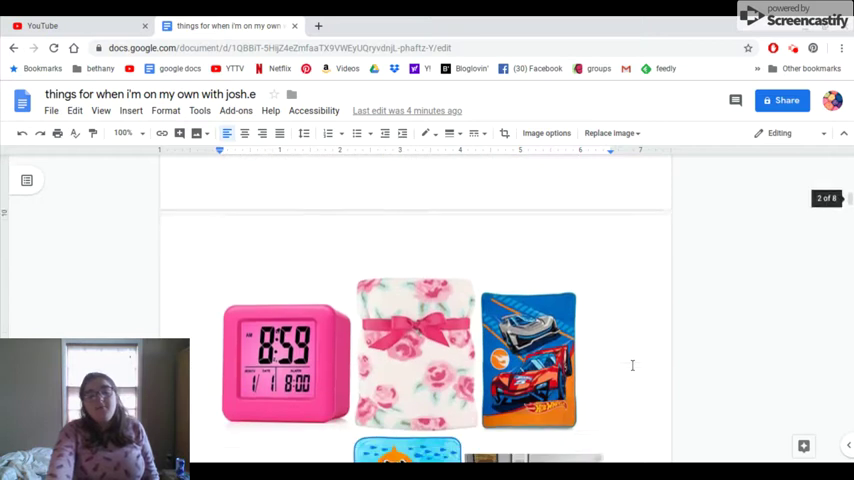
scroll(632, 365, "down", 1)
scroll(631, 365, "down", 2)
scroll(630, 365, "down", 2)
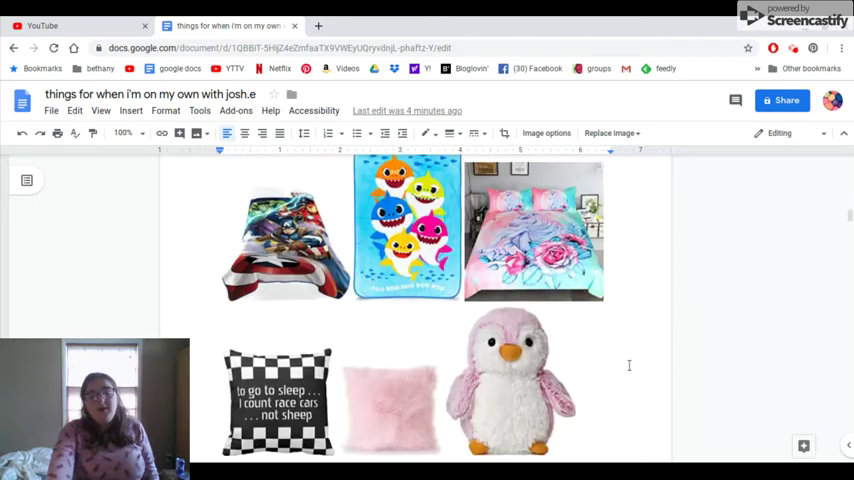
scroll(629, 365, "up", 1)
scroll(629, 365, "down", 1)
scroll(629, 365, "down", 3)
scroll(629, 365, "down", 1)
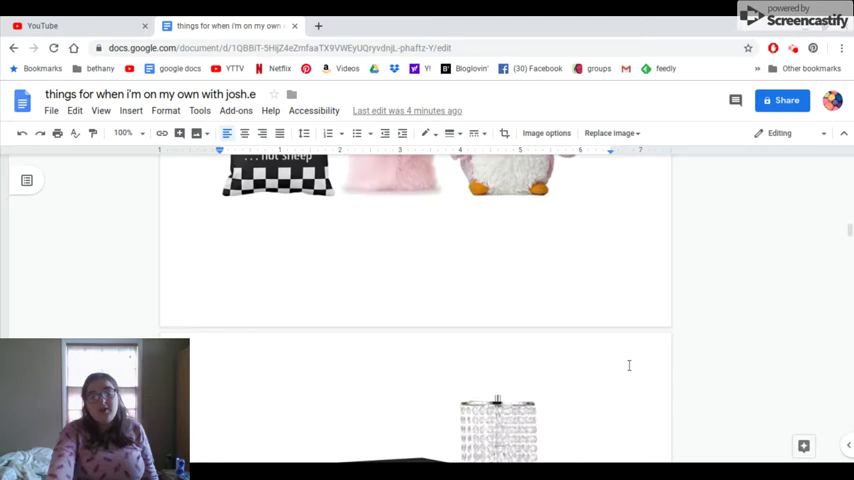
scroll(629, 365, "down", 1)
scroll(629, 365, "down", 3)
scroll(629, 365, "down", 1)
scroll(629, 365, "down", 1)
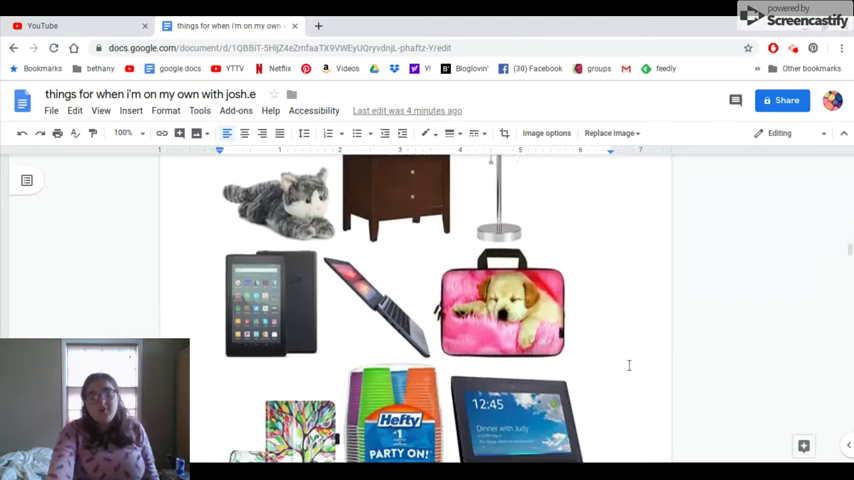
scroll(629, 365, "down", 1)
scroll(629, 365, "up", 1)
scroll(629, 365, "up", 1)
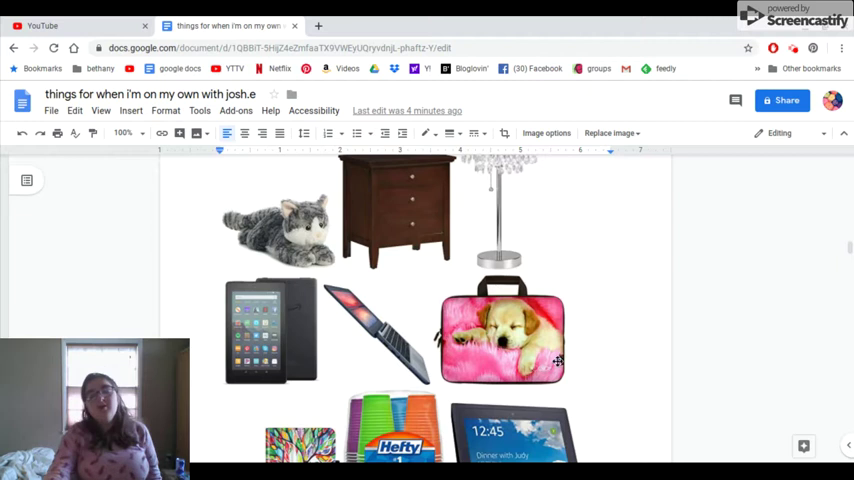
scroll(559, 361, "down", 1)
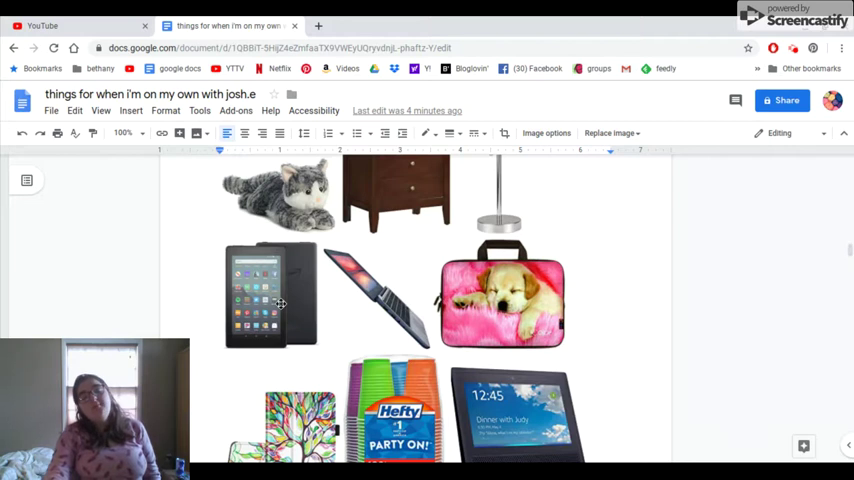
scroll(368, 301, "down", 2)
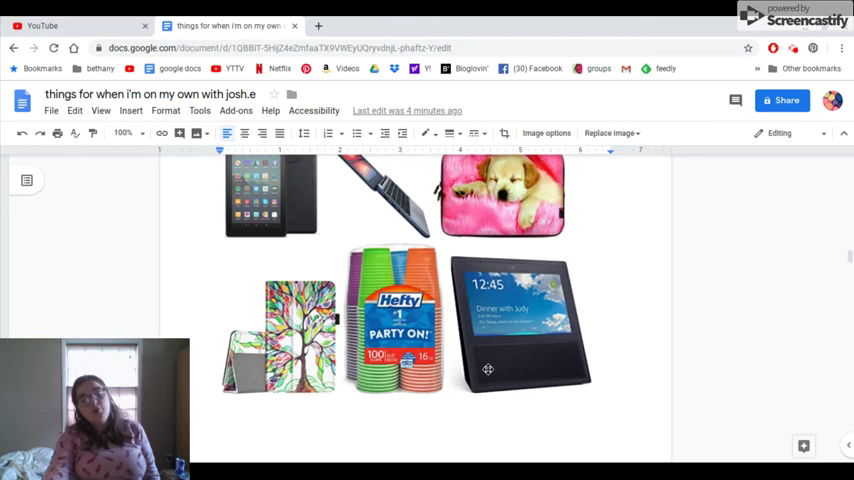
scroll(490, 218, "up", 1)
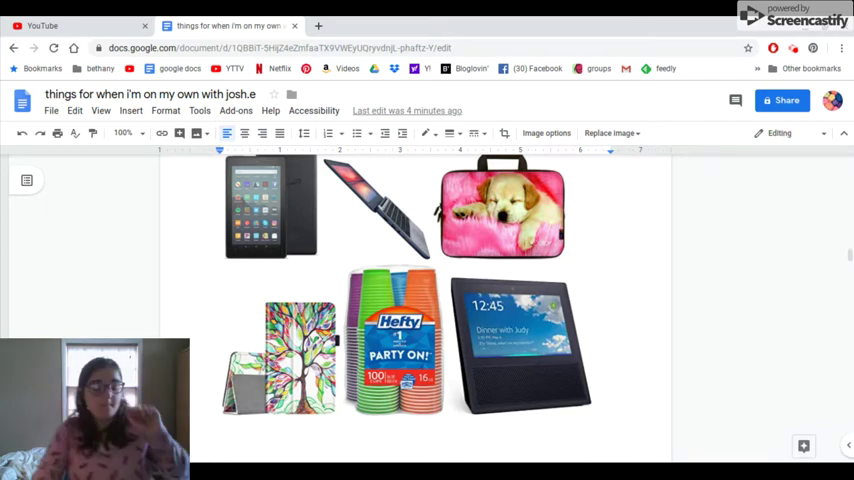
scroll(466, 345, "down", 1)
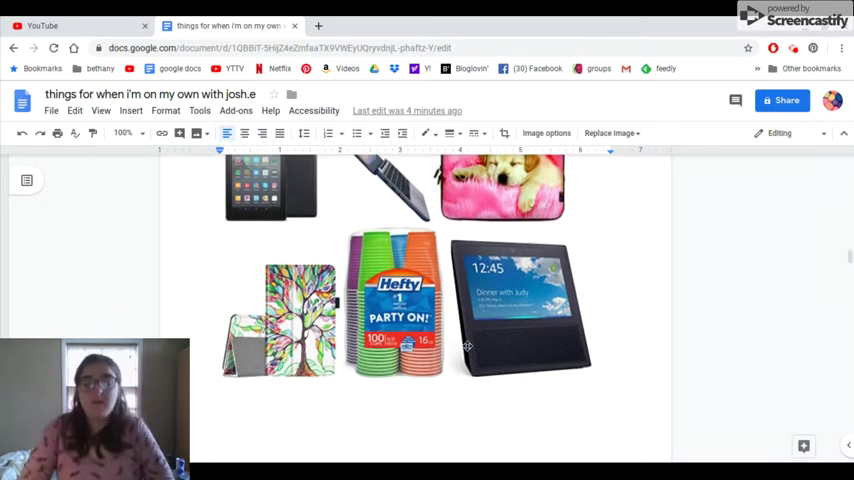
scroll(466, 345, "down", 2)
scroll(466, 345, "down", 2)
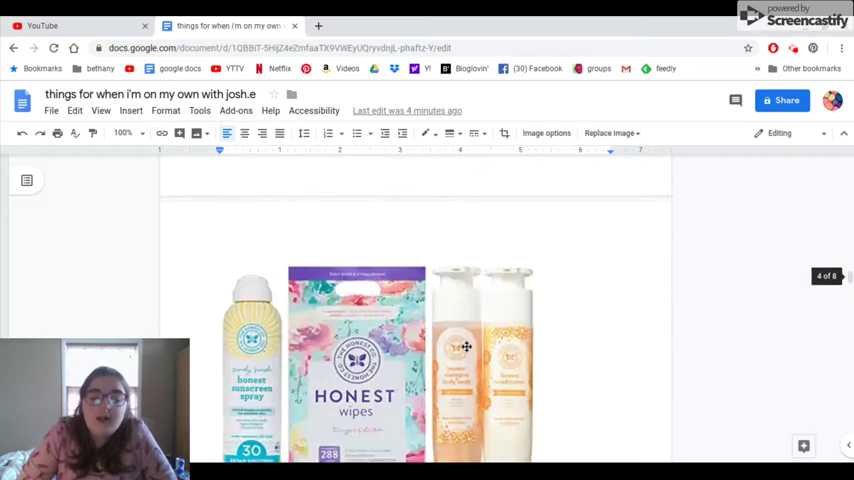
scroll(466, 347, "down", 1)
scroll(466, 347, "down", 1)
scroll(466, 347, "down", 1)
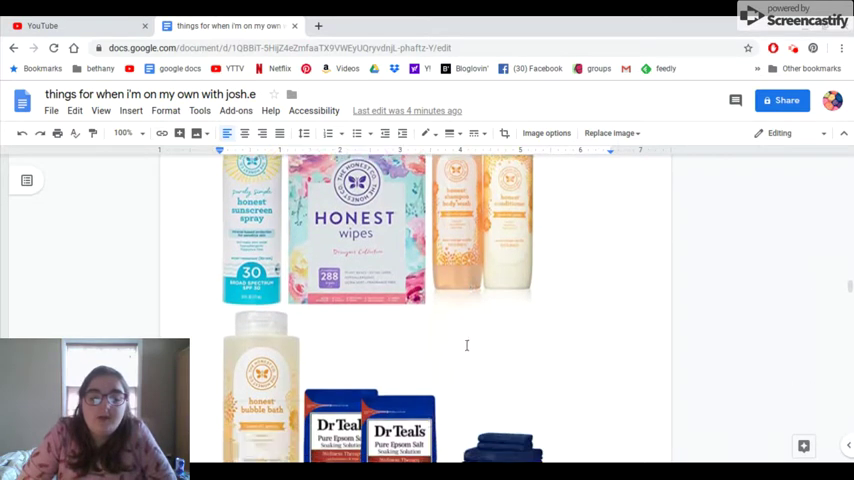
scroll(466, 347, "down", 2)
scroll(466, 347, "down", 1)
scroll(466, 347, "down", 2)
scroll(466, 347, "down", 1)
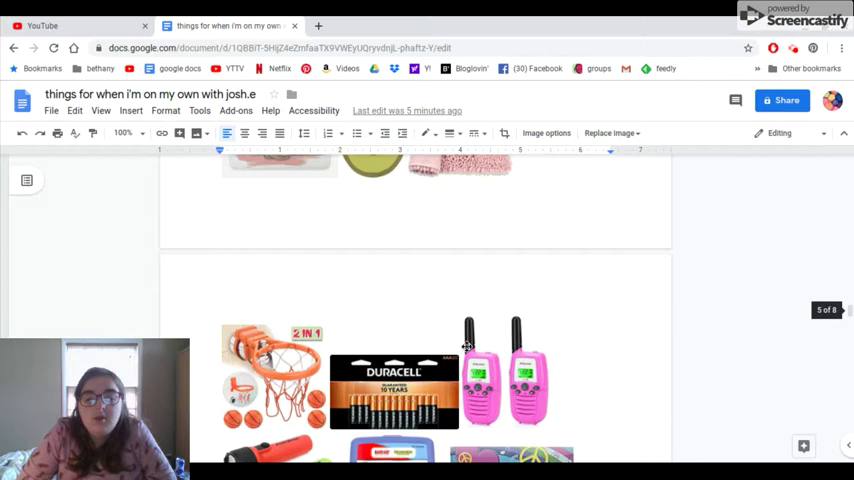
scroll(466, 347, "down", 2)
scroll(466, 347, "down", 2)
scroll(466, 347, "down", 1)
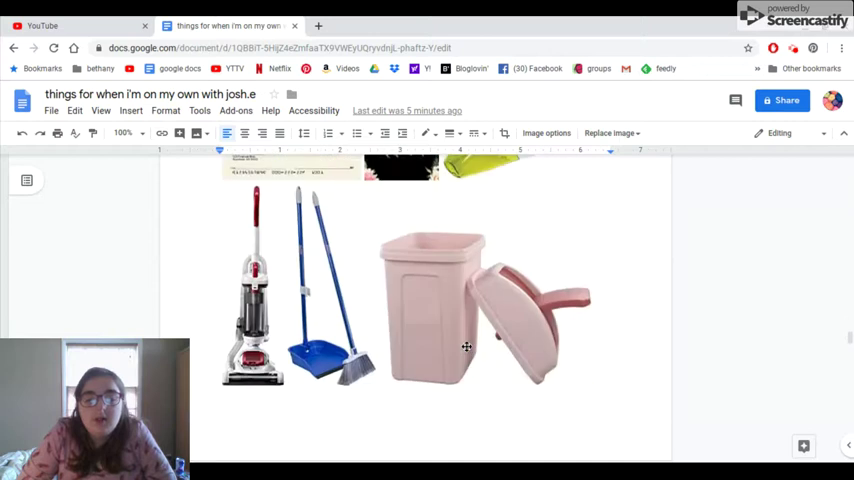
scroll(466, 347, "down", 2)
scroll(466, 345, "down", 2)
scroll(466, 345, "down", 2)
scroll(466, 345, "down", 2)
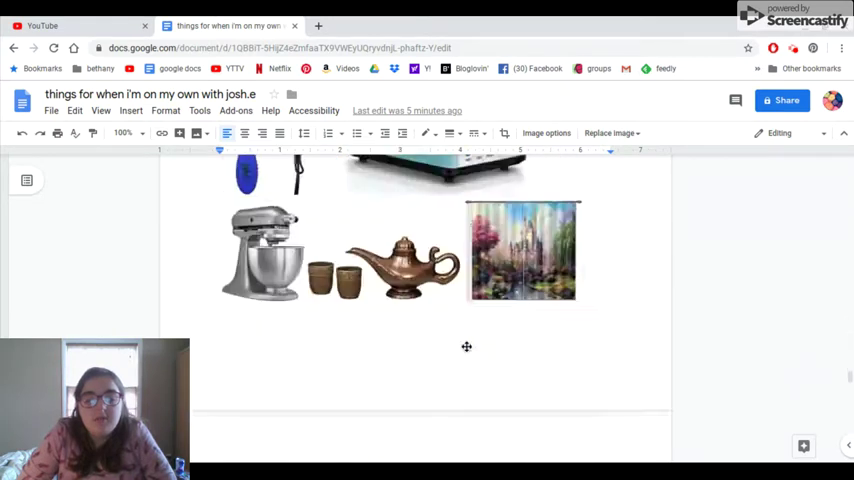
scroll(466, 345, "down", 2)
scroll(466, 345, "down", 2)
scroll(466, 345, "down", 2)
scroll(466, 346, "down", 1)
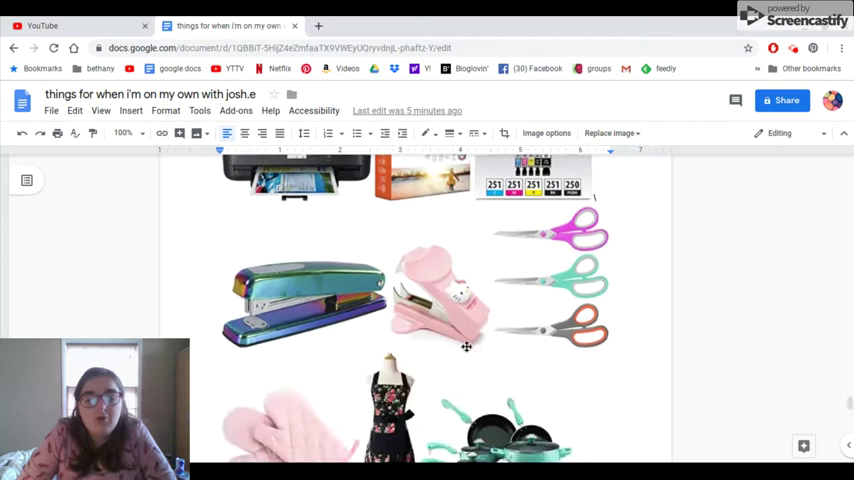
scroll(466, 347, "down", 3)
scroll(466, 347, "down", 1)
scroll(466, 346, "down", 3)
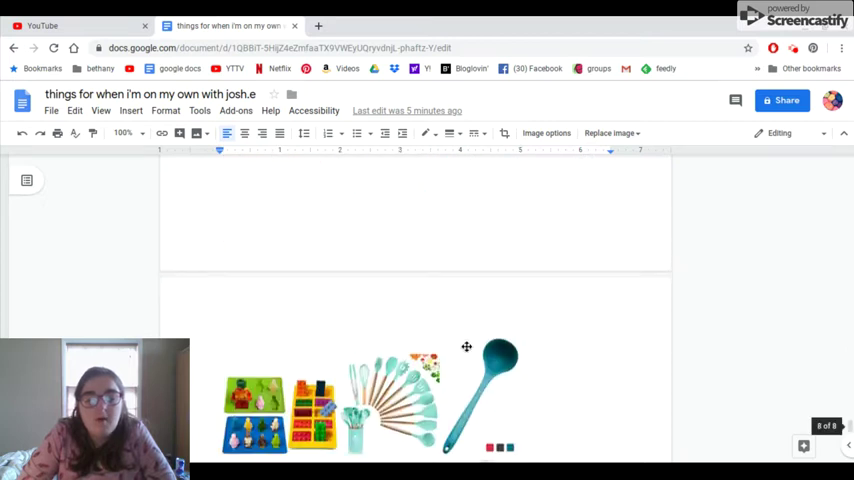
scroll(466, 346, "up", 5)
scroll(466, 346, "up", 5)
scroll(466, 346, "up", 5)
scroll(466, 346, "up", 5)
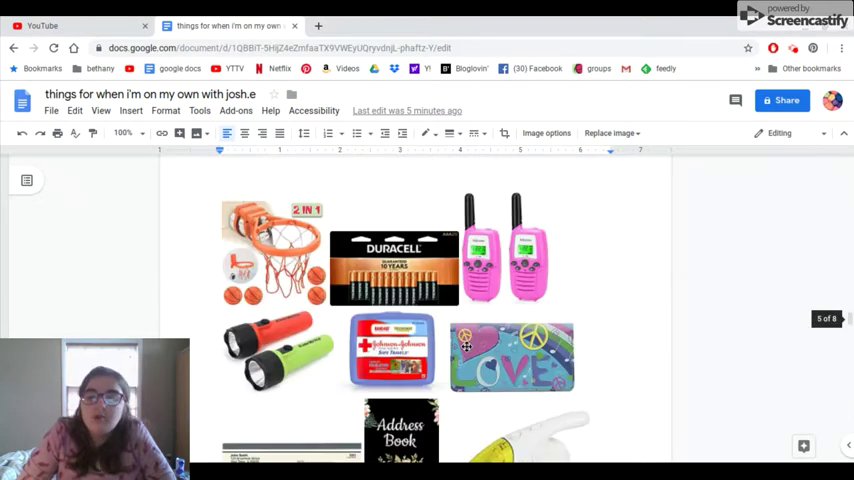
scroll(466, 346, "up", 10)
scroll(466, 346, "up", 5)
scroll(466, 346, "up", 5)
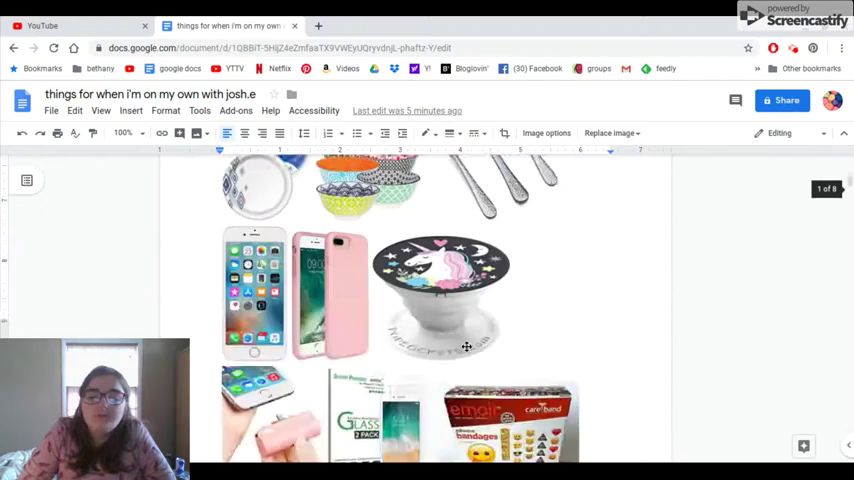
scroll(466, 346, "up", 3)
scroll(466, 330, "up", 2)
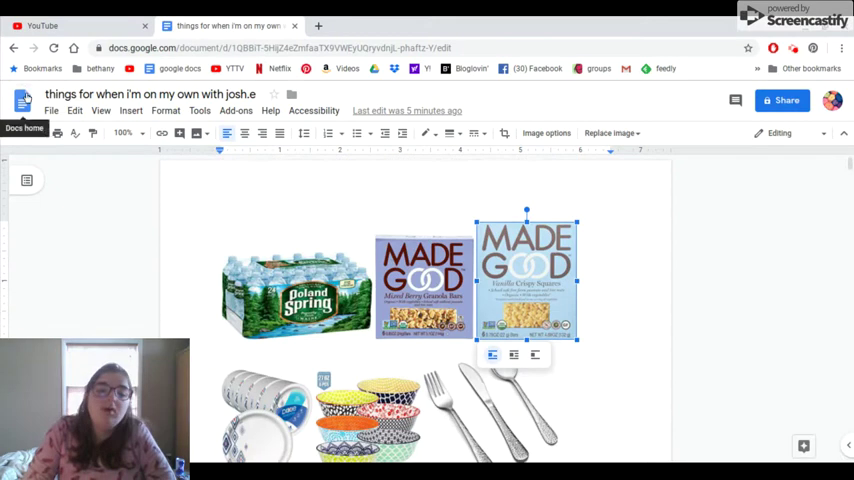
Step: Leave the shopping list for the Docs home page using the top-left Docs logo
left_click(27, 97)
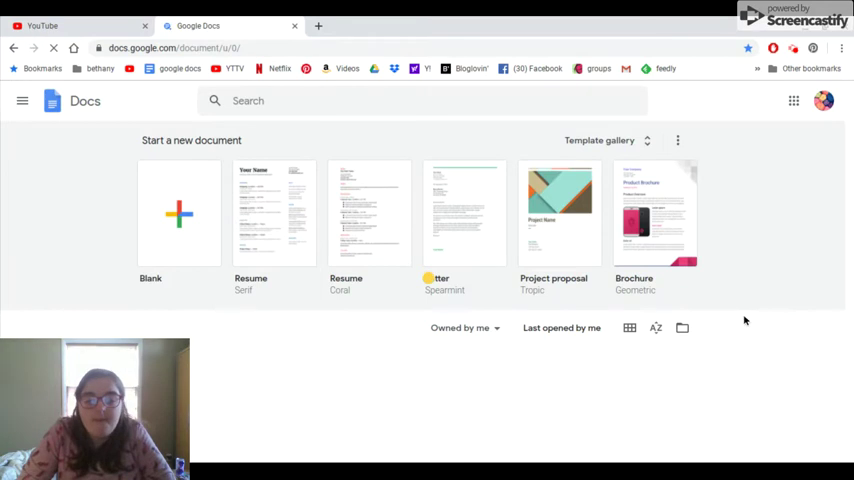
scroll(744, 320, "down", 1)
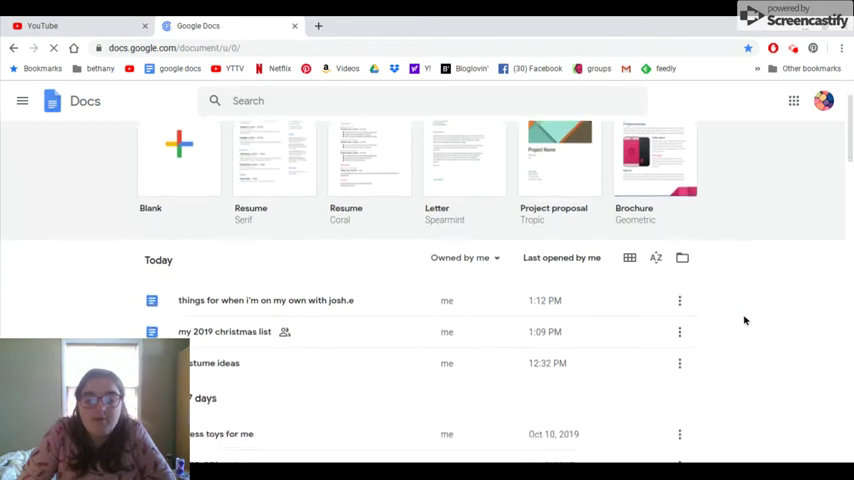
scroll(742, 320, "down", 1)
Step: Open '2020-2021 school supplies' from the recent documents list
left_click(335, 338)
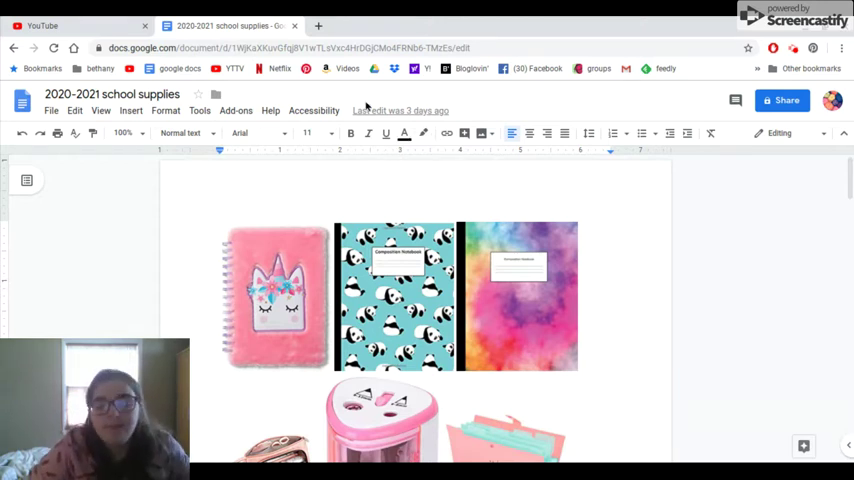
scroll(536, 208, "down", 2)
scroll(536, 209, "down", 1)
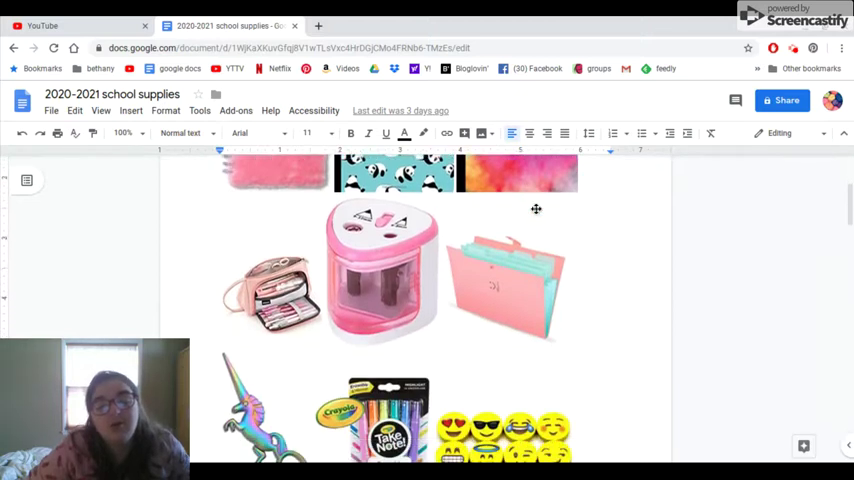
scroll(536, 208, "down", 2)
scroll(536, 208, "down", 1)
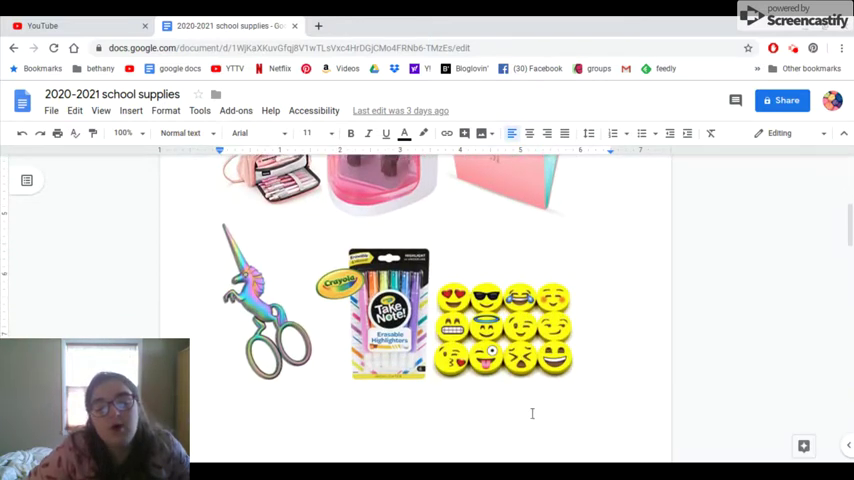
scroll(532, 413, "down", 3)
scroll(520, 400, "down", 1)
scroll(481, 352, "down", 2)
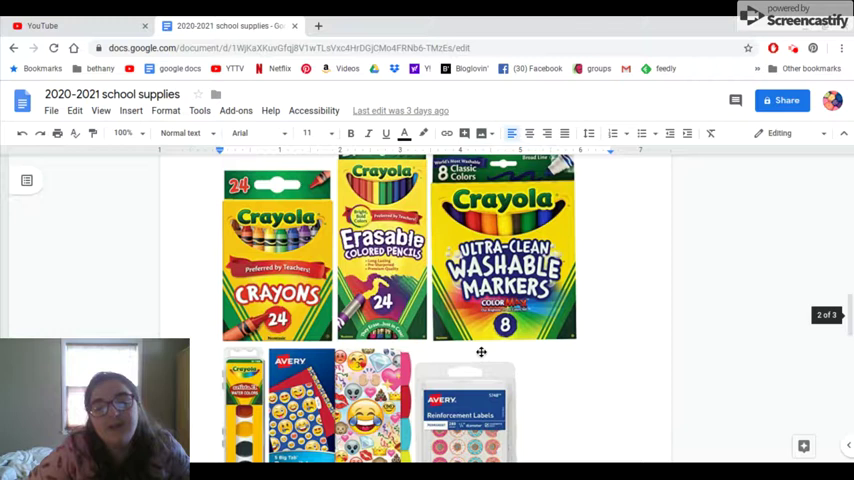
scroll(481, 352, "down", 3)
scroll(481, 352, "down", 3)
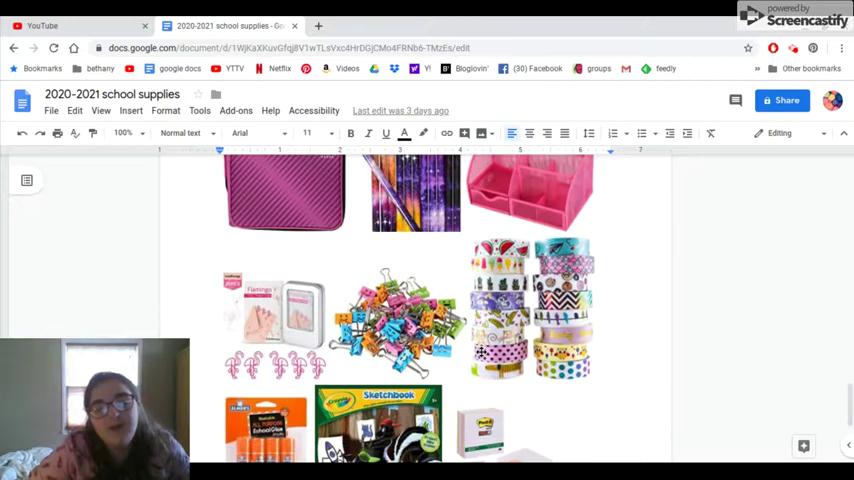
scroll(481, 352, "down", 3)
scroll(481, 352, "down", 2)
scroll(480, 351, "up", 8)
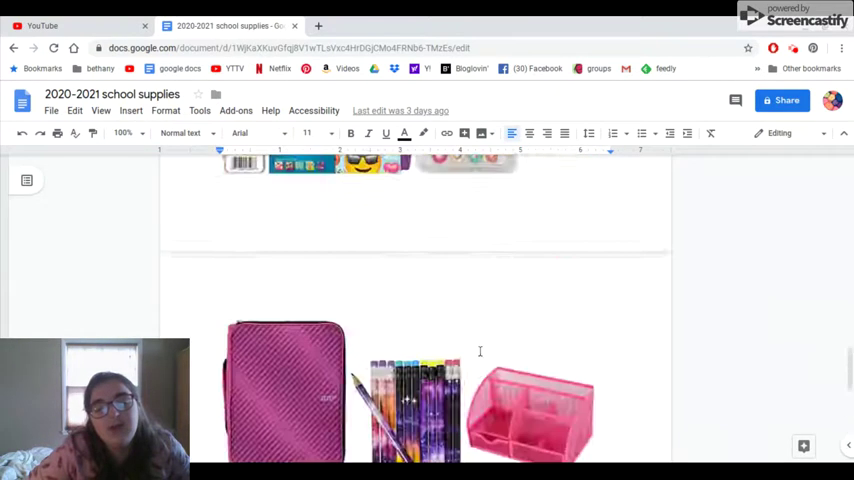
scroll(480, 351, "up", 5)
scroll(480, 351, "up", 3)
scroll(480, 351, "up", 3)
scroll(480, 351, "up", 5)
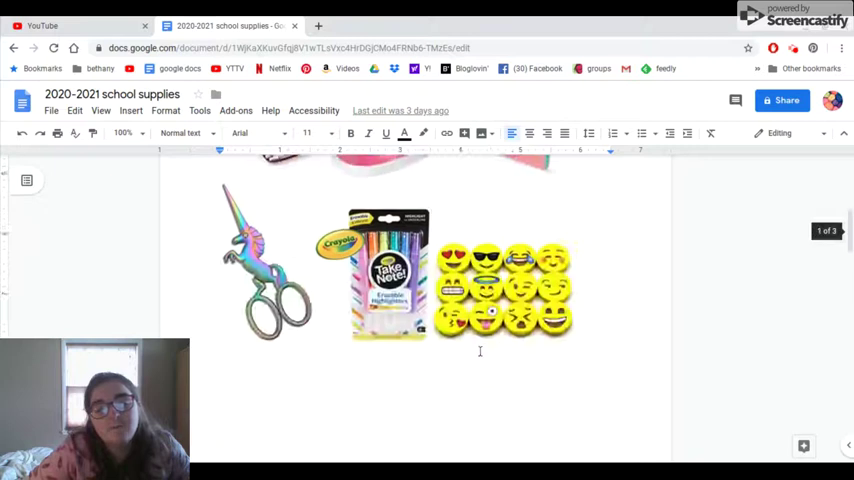
scroll(480, 351, "up", 3)
scroll(477, 347, "up", 1)
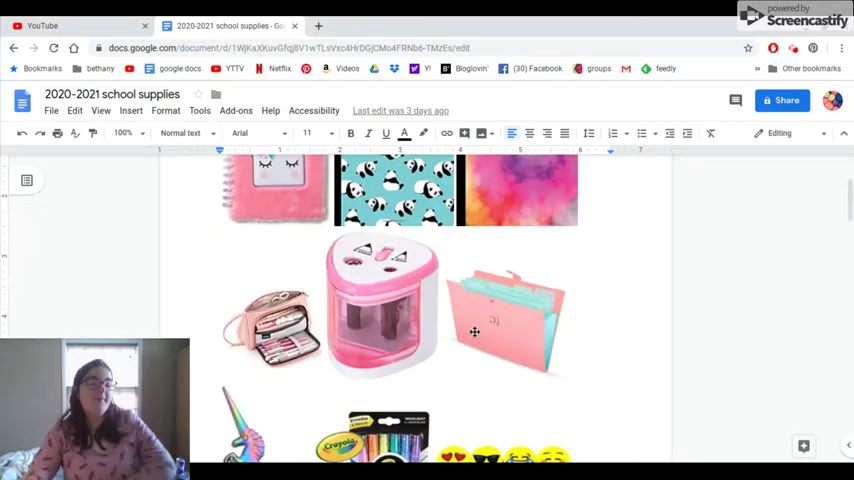
scroll(457, 282, "up", 1)
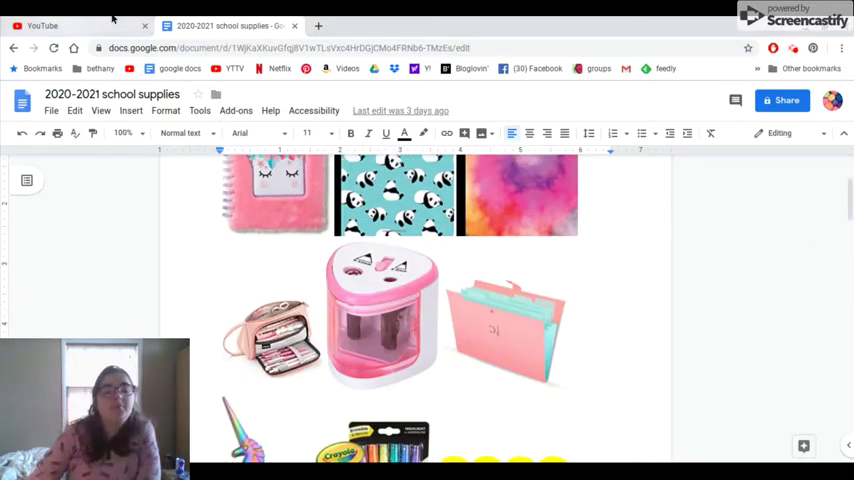
Step: Go back from the school supplies document to the Docs home list
left_click(16, 48)
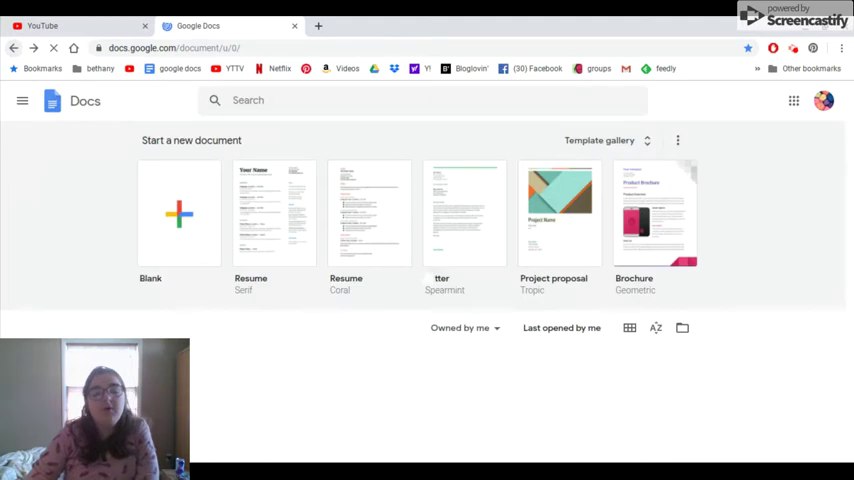
Step: Open 'my school supplies for college' from the recent documents list
left_click(428, 278)
scroll(428, 278, "down", 5)
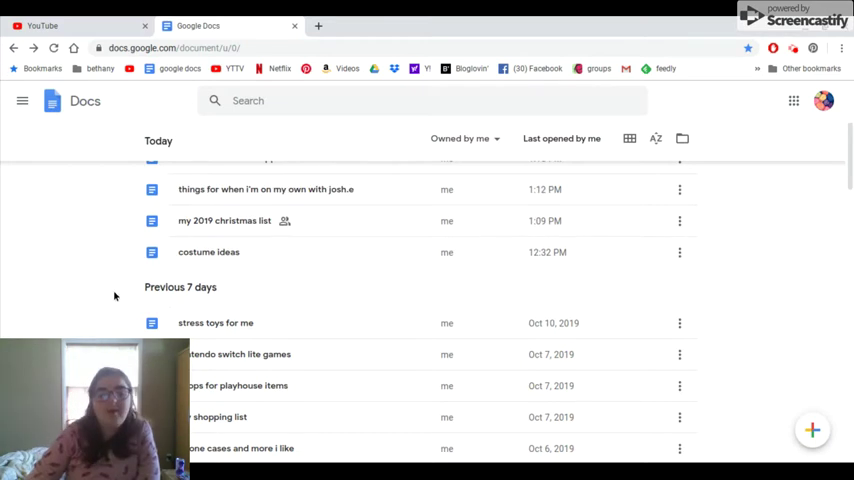
scroll(114, 295, "down", 1)
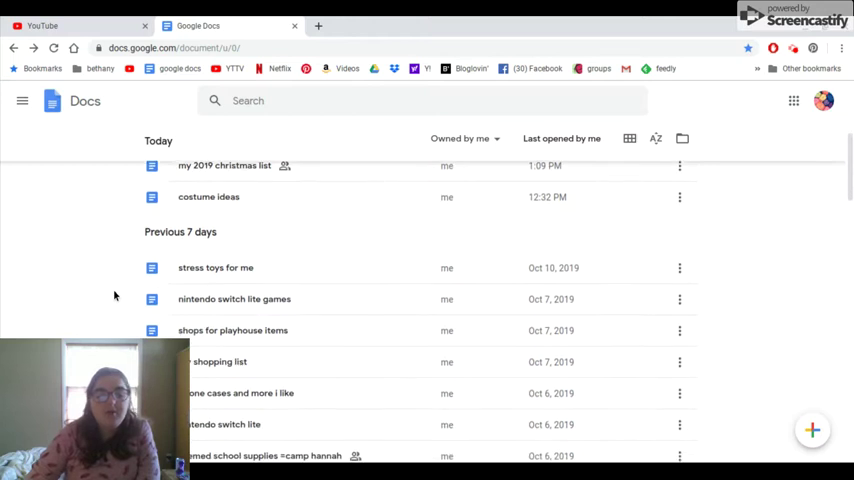
scroll(114, 295, "down", 1)
scroll(114, 295, "down", 1)
scroll(114, 295, "down", 1)
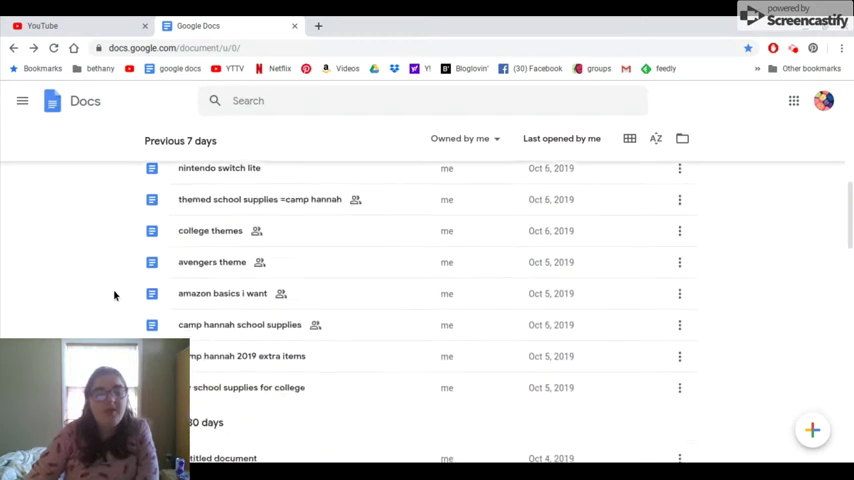
scroll(114, 295, "down", 1)
scroll(114, 295, "down", 2)
left_click(276, 279)
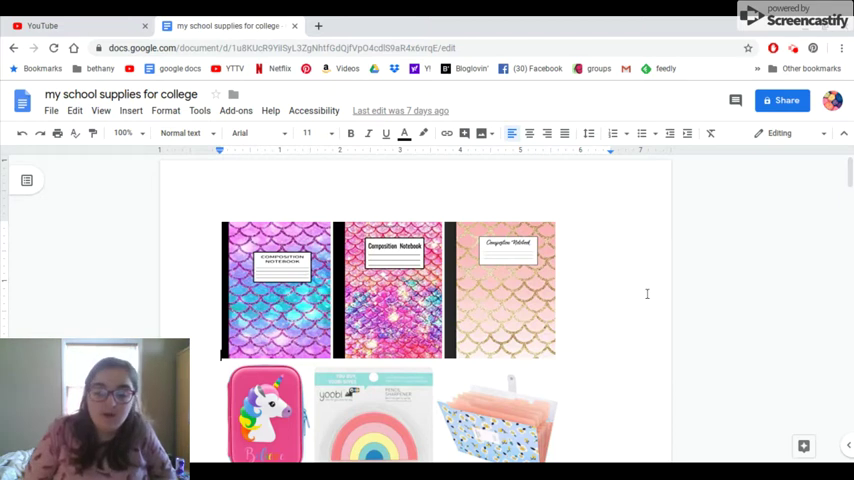
scroll(606, 312, "down", 2)
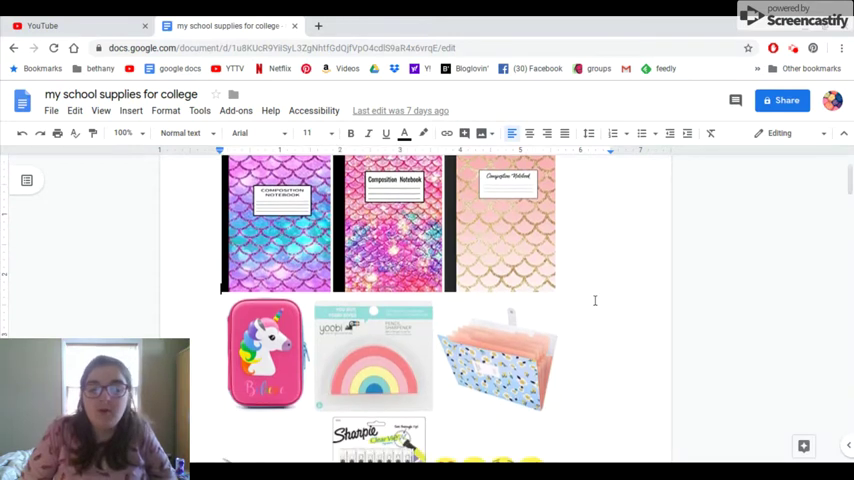
scroll(595, 300, "up", 1)
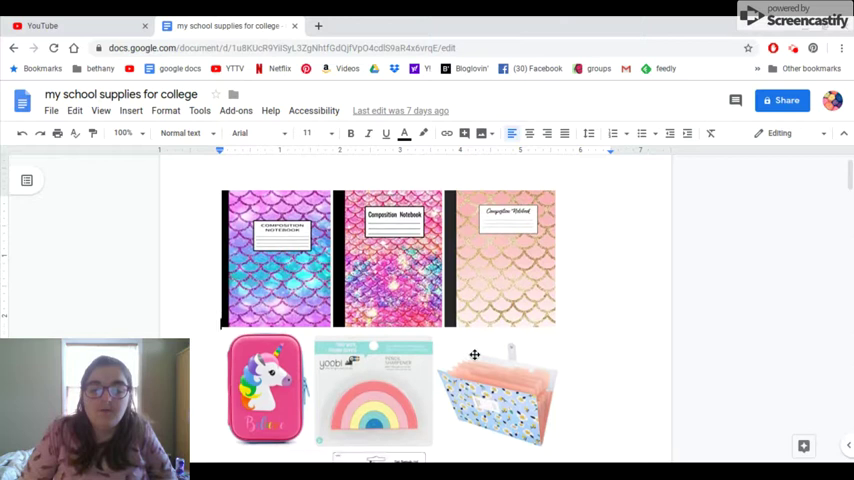
scroll(475, 354, "down", 1)
scroll(475, 354, "down", 1)
scroll(475, 354, "down", 1)
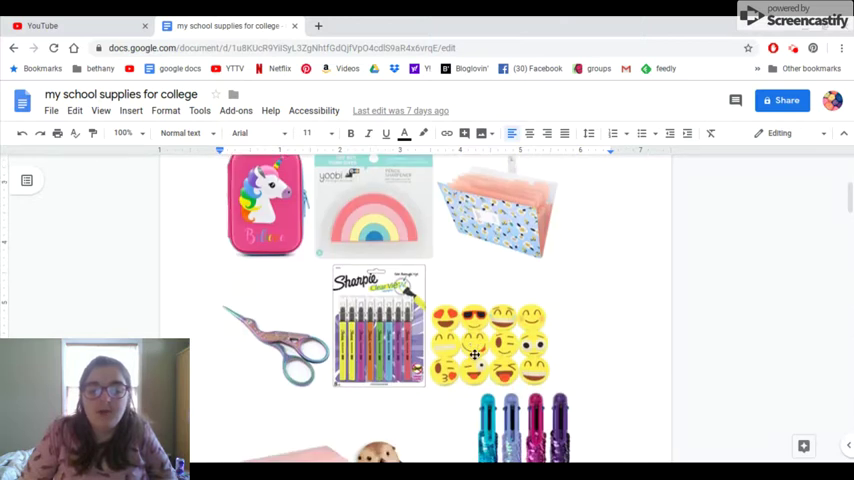
scroll(475, 354, "down", 1)
scroll(475, 354, "down", 2)
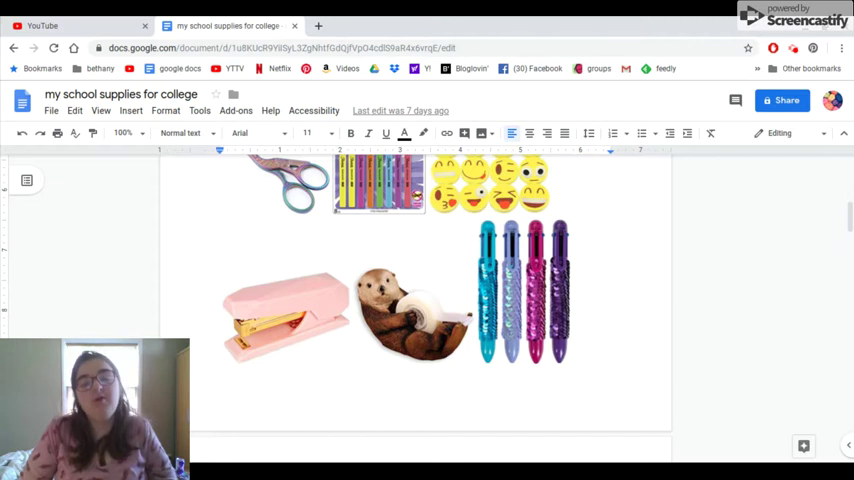
scroll(414, 309, "down", 1)
scroll(414, 309, "down", 5)
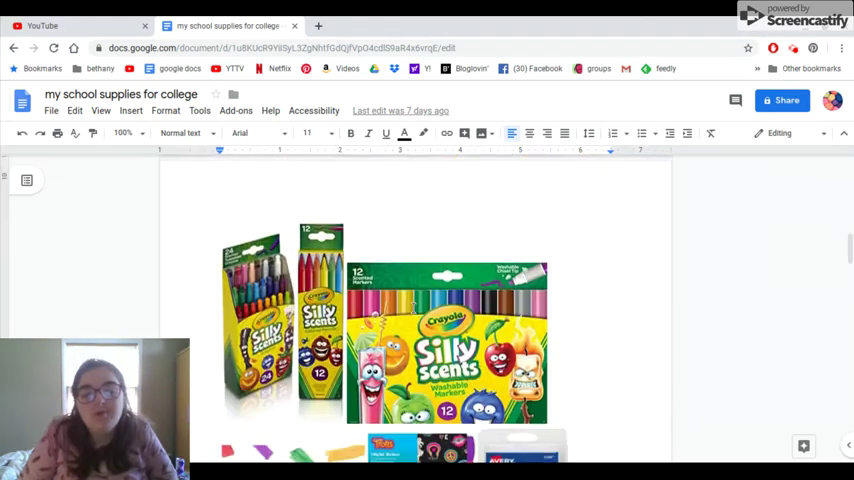
scroll(414, 309, "down", 2)
scroll(414, 309, "down", 1)
scroll(414, 309, "up", 3)
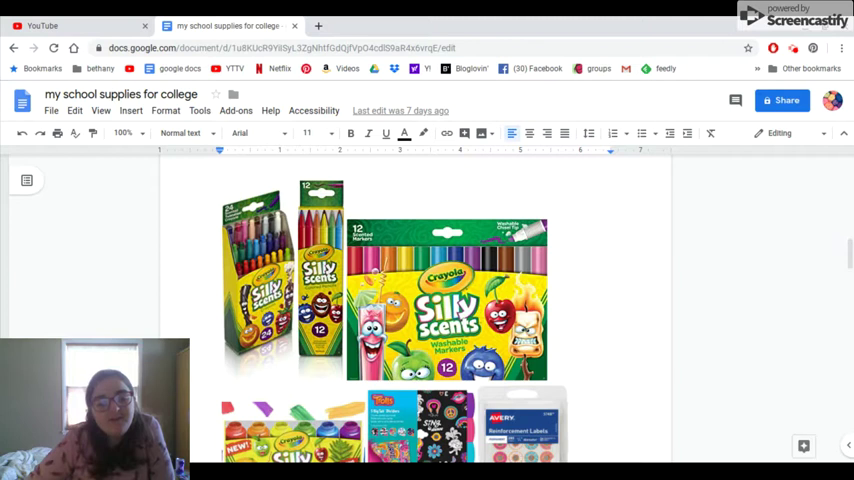
scroll(500, 352, "down", 1)
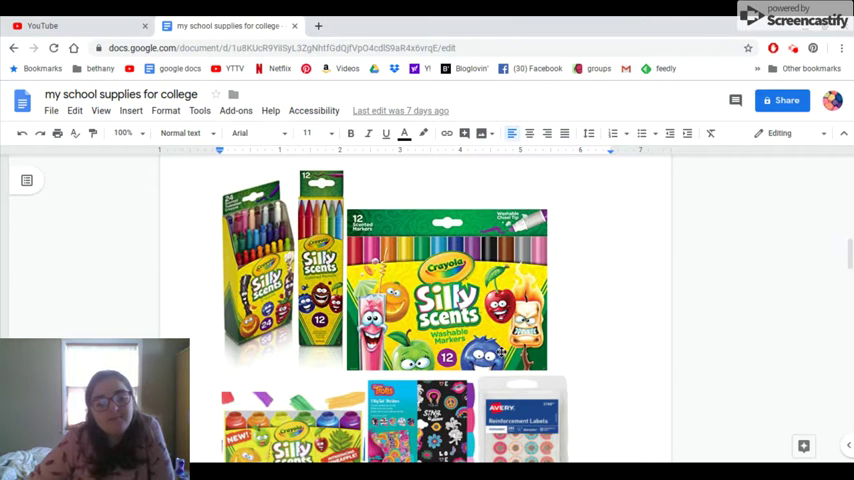
scroll(500, 352, "down", 1)
scroll(500, 352, "down", 1)
scroll(500, 352, "down", 2)
scroll(499, 353, "down", 2)
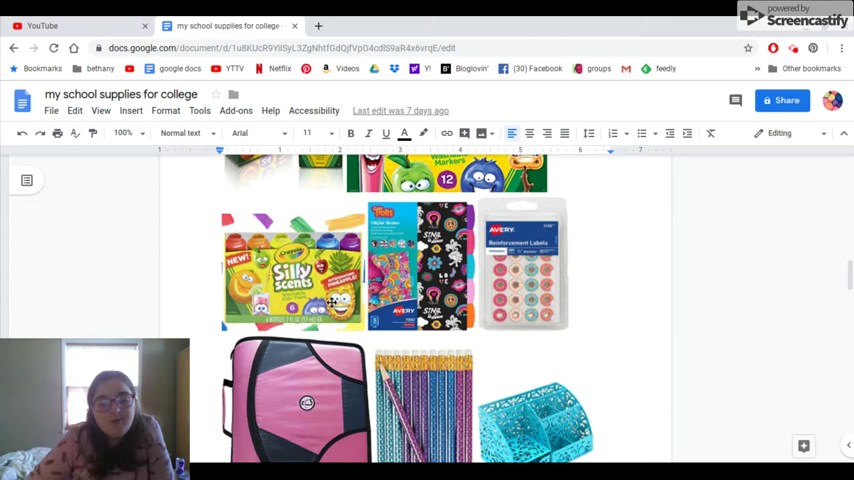
Step: Delete the Silly Scents paint image so the pink binder sits beside the Trolls folders
left_click(332, 302)
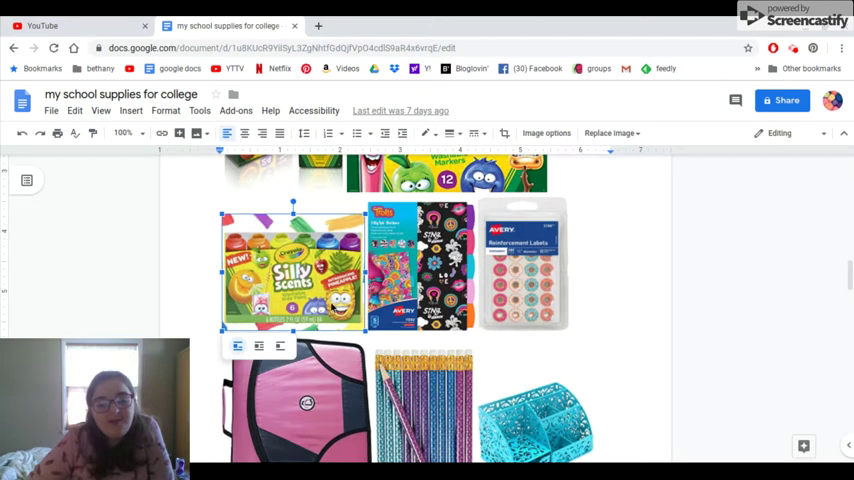
key("Delete")
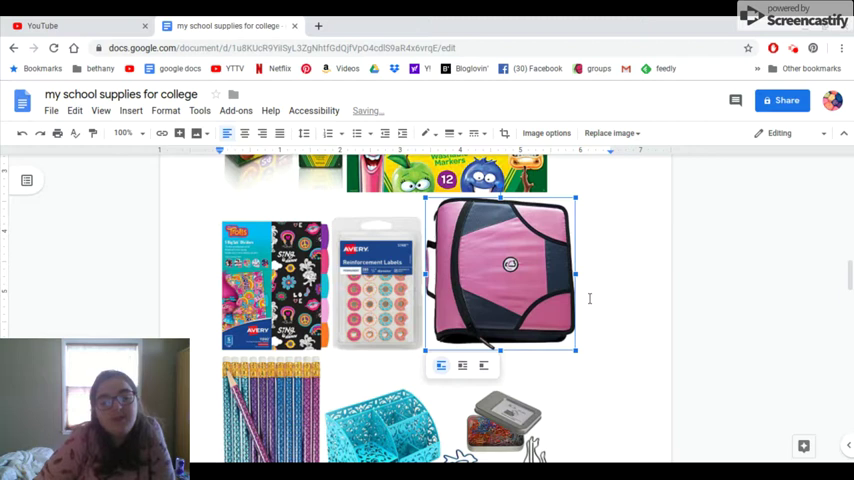
scroll(589, 298, "down", 1)
scroll(589, 298, "down", 3)
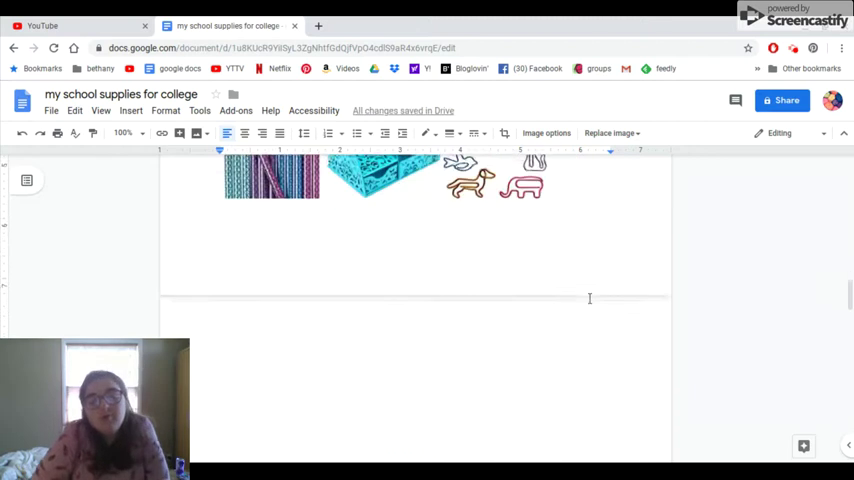
scroll(589, 298, "up", 1)
scroll(589, 298, "up", 3)
scroll(589, 298, "up", 2)
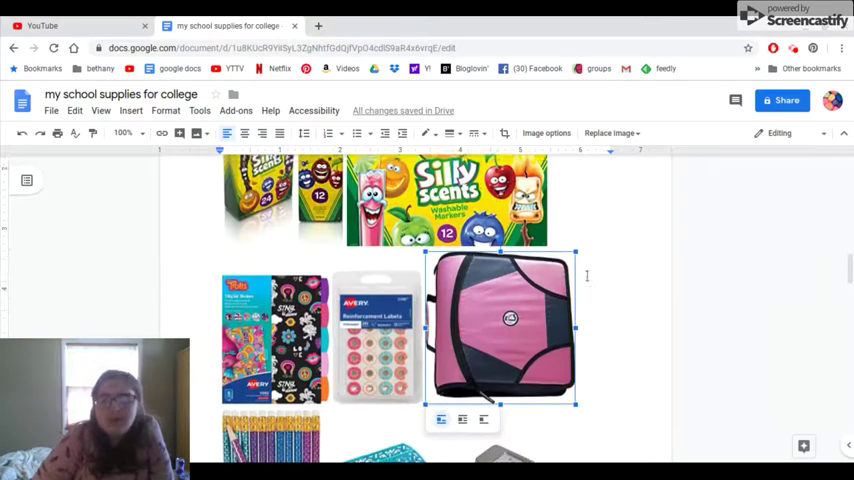
scroll(587, 276, "down", 1)
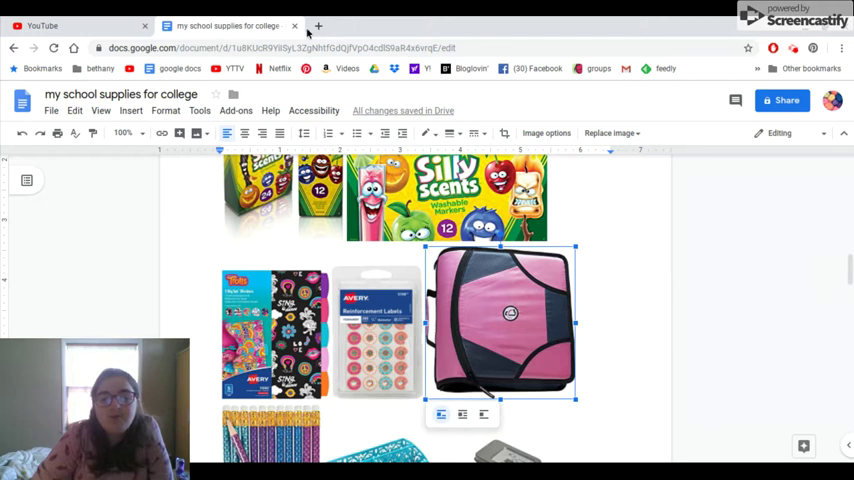
Step: Go to amazon.com in a new Chrome tab
left_click(316, 26)
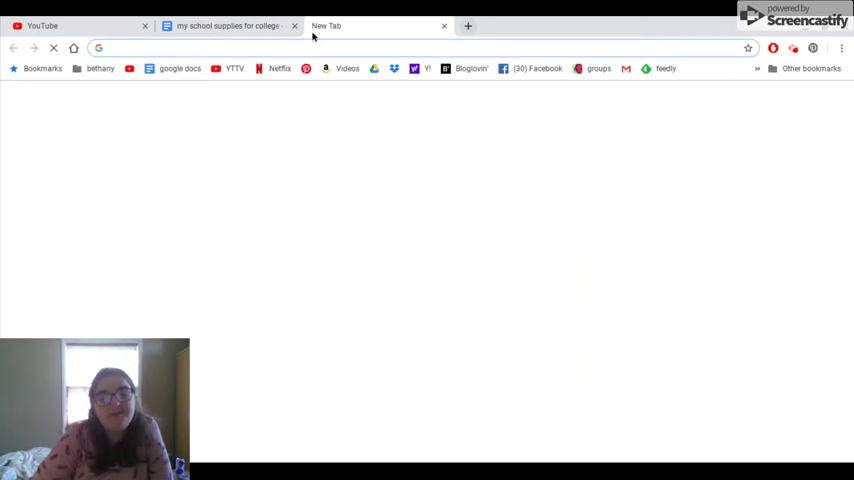
type("amazon.co")
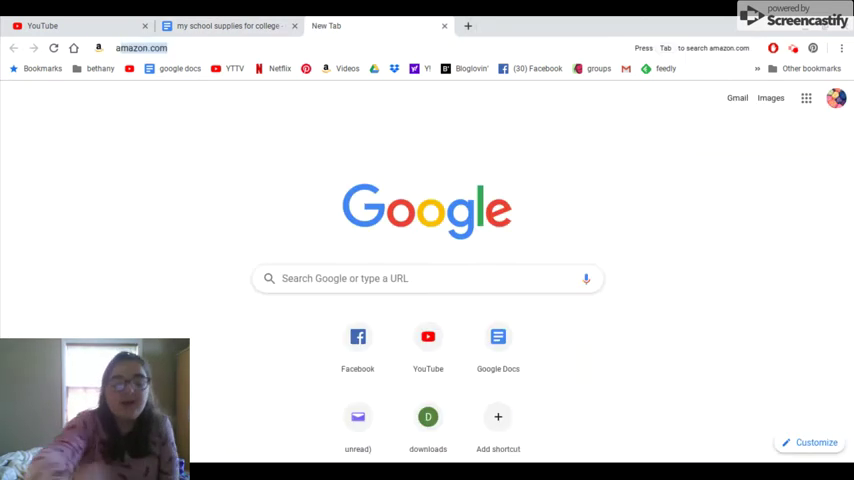
type("m")
key("Return")
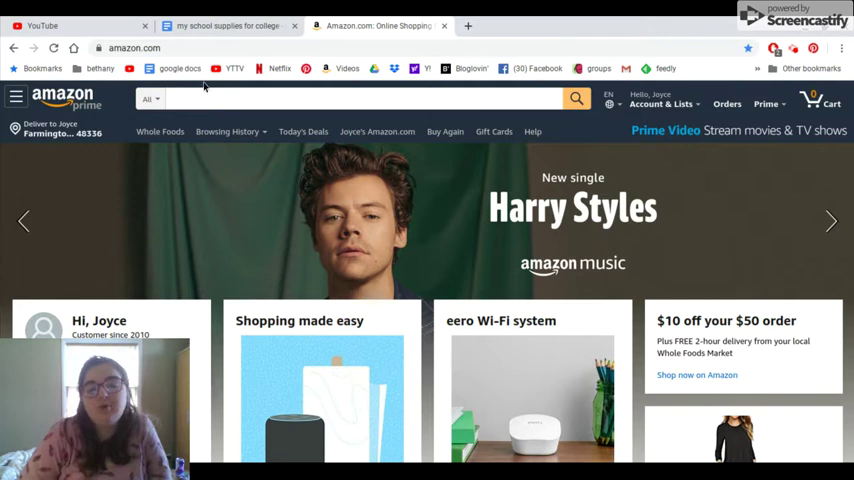
left_click(206, 94)
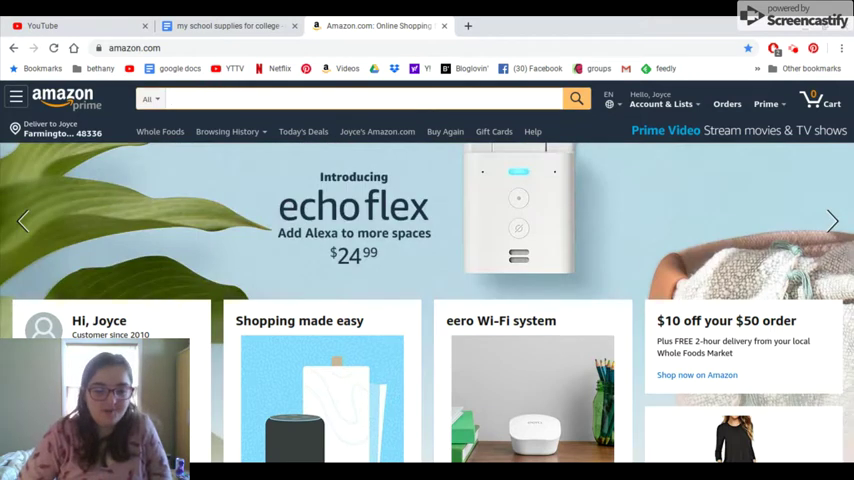
left_click(240, 26)
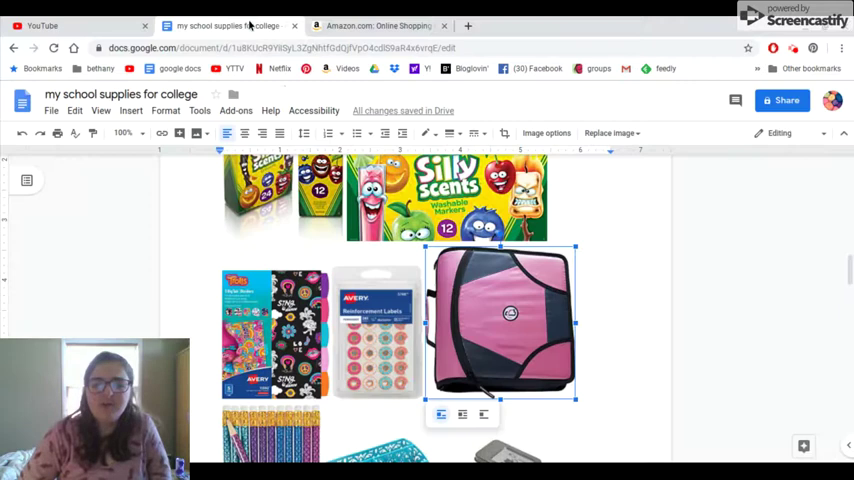
left_click(341, 20)
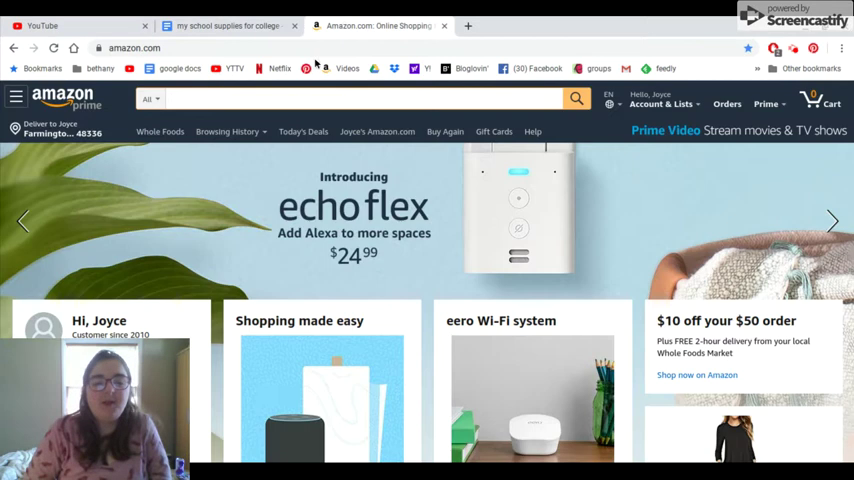
left_click(300, 91)
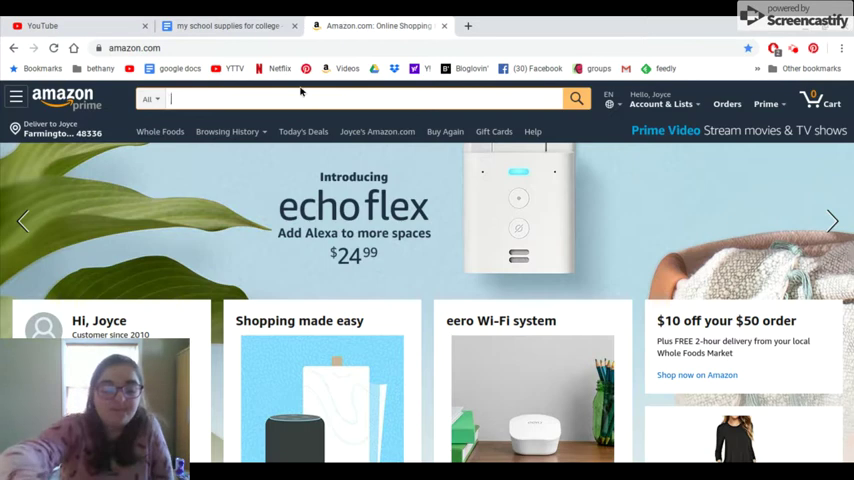
type("ccra")
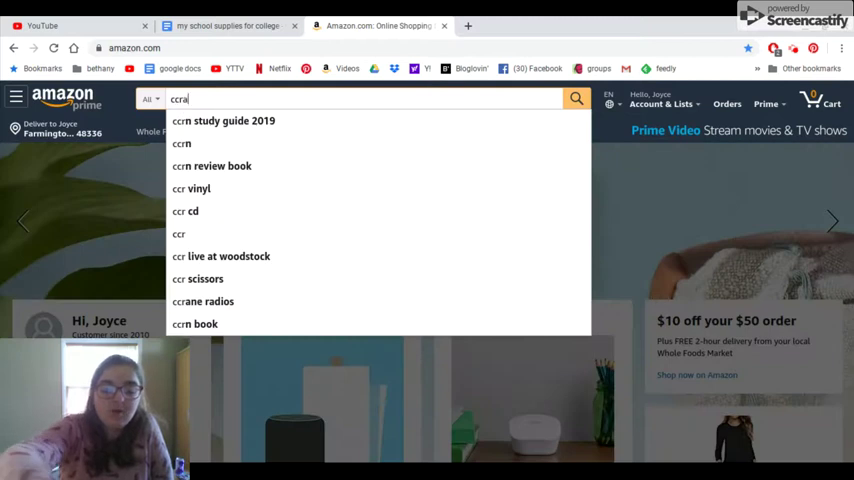
type("ylo")
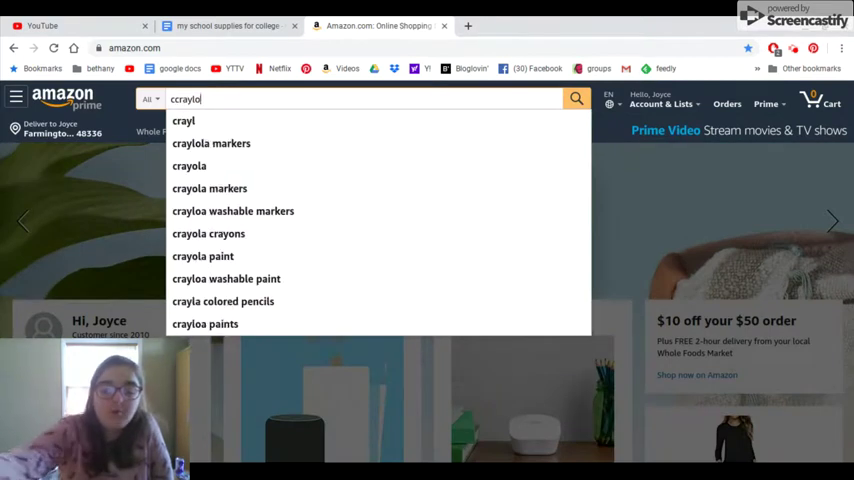
type("a")
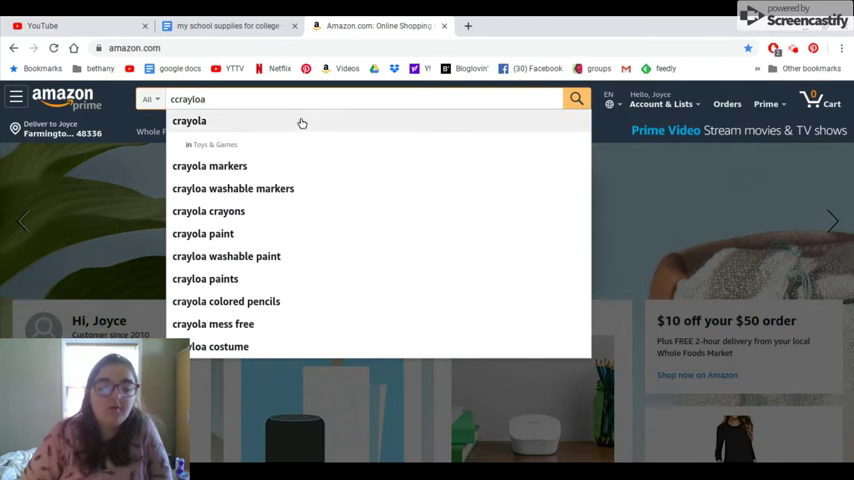
left_click(278, 235)
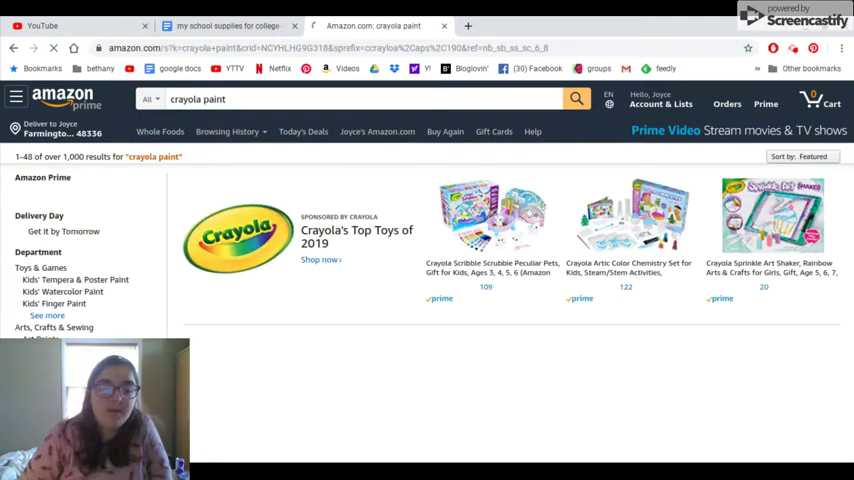
scroll(279, 238, "down", 1)
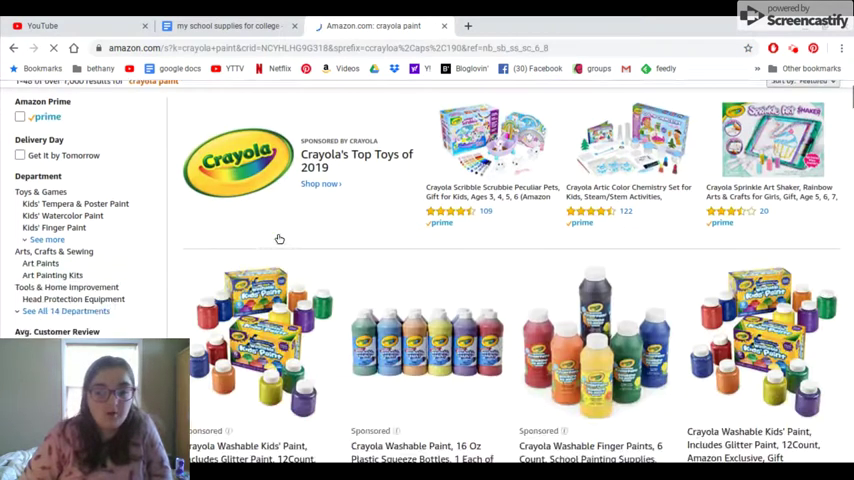
scroll(279, 238, "down", 1)
scroll(279, 238, "down", 1)
scroll(279, 238, "down", 2)
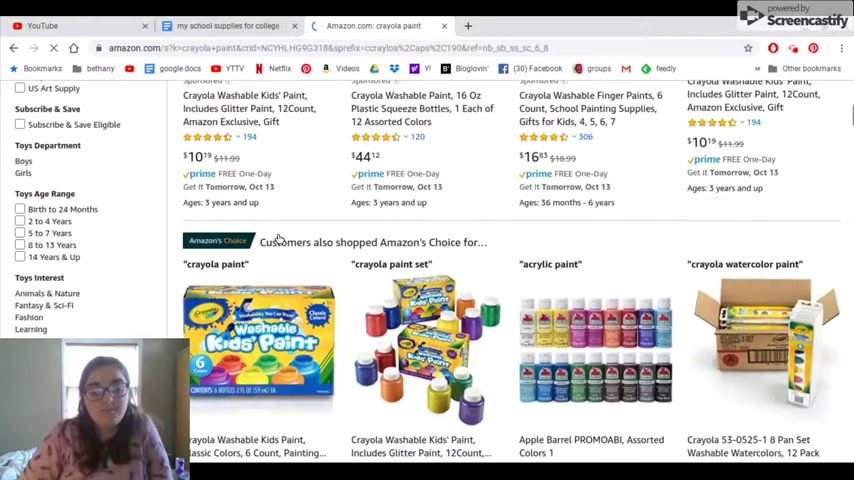
scroll(279, 238, "down", 1)
scroll(279, 238, "down", 1)
scroll(279, 238, "down", 2)
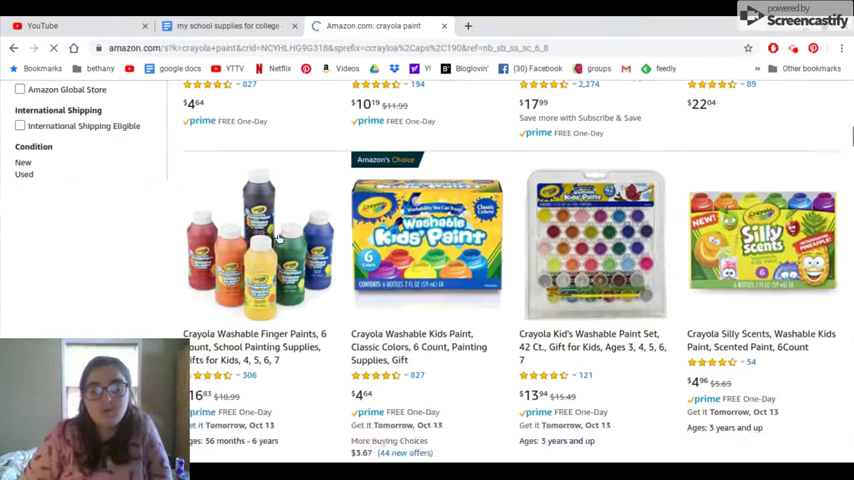
scroll(279, 238, "down", 1)
scroll(280, 238, "down", 1)
scroll(279, 238, "down", 2)
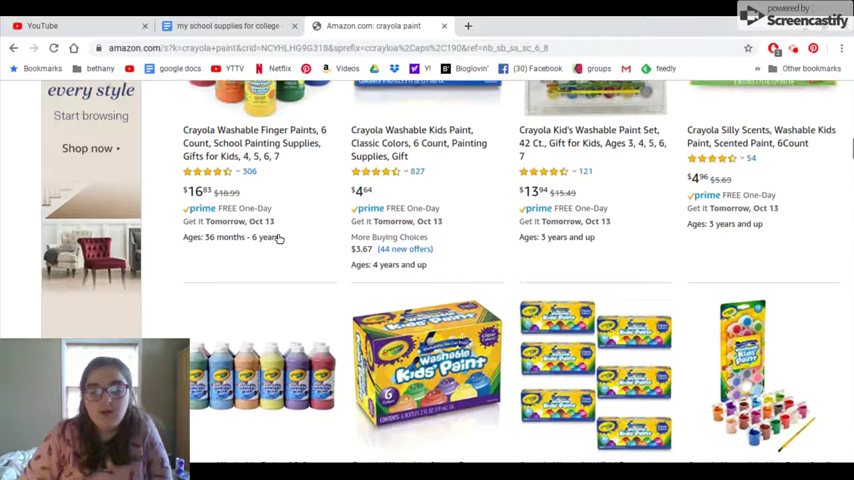
scroll(279, 238, "down", 3)
scroll(279, 237, "down", 1)
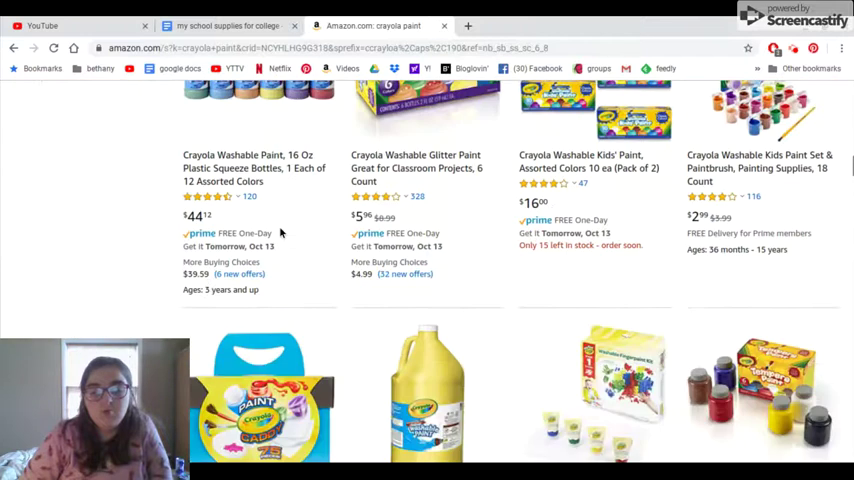
scroll(280, 234, "down", 2)
scroll(300, 222, "down", 2)
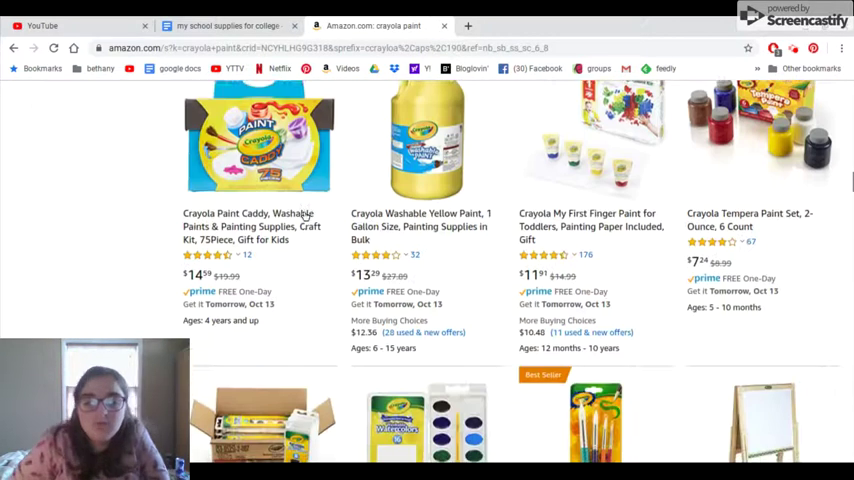
scroll(305, 215, "down", 2)
scroll(305, 215, "down", 1)
scroll(305, 215, "down", 1)
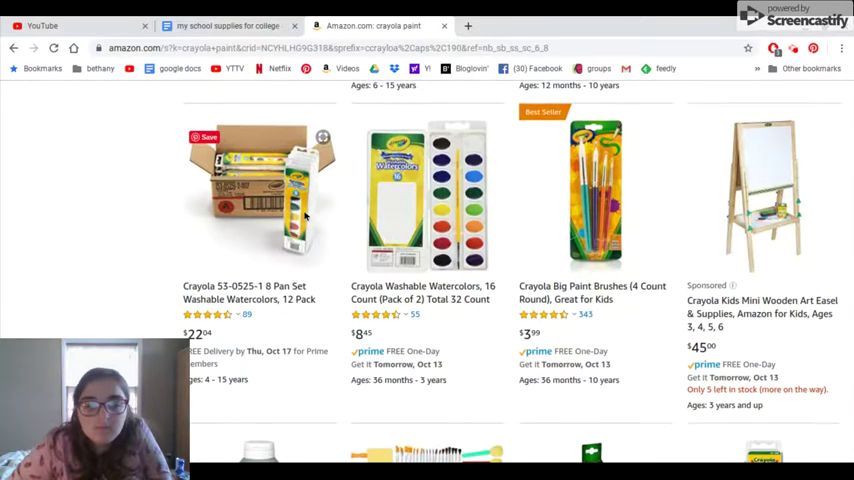
scroll(305, 215, "down", 1)
scroll(305, 215, "down", 1)
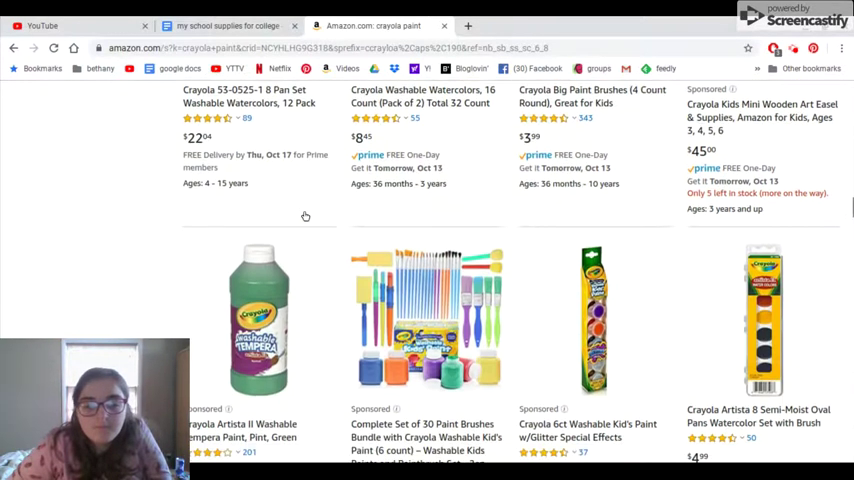
scroll(305, 216, "down", 1)
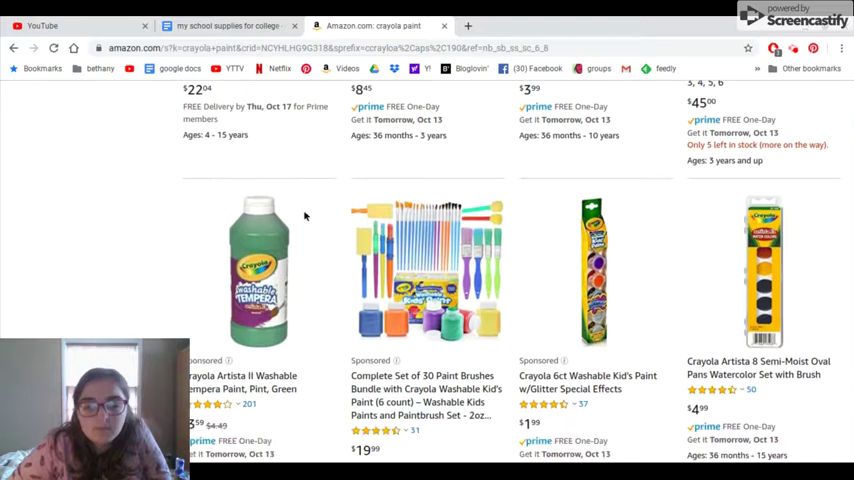
scroll(305, 215, "down", 1)
scroll(305, 215, "down", 1)
scroll(305, 215, "down", 1)
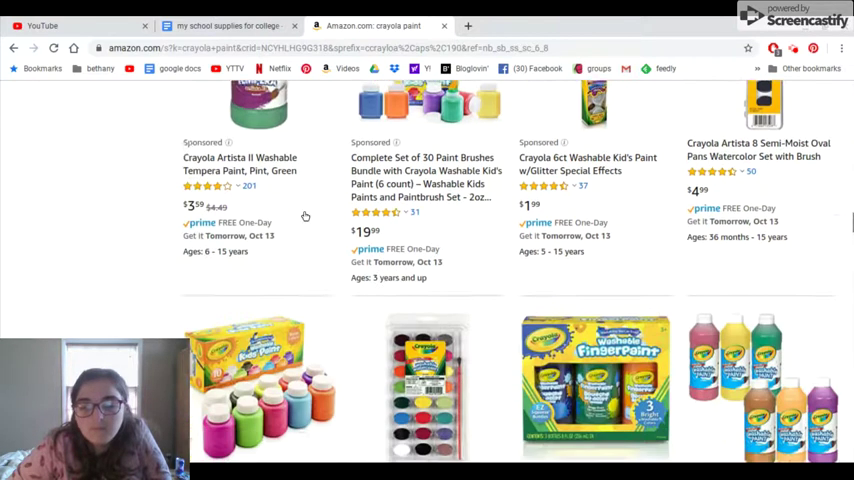
scroll(305, 215, "down", 1)
scroll(305, 215, "down", 1)
scroll(305, 215, "down", 1)
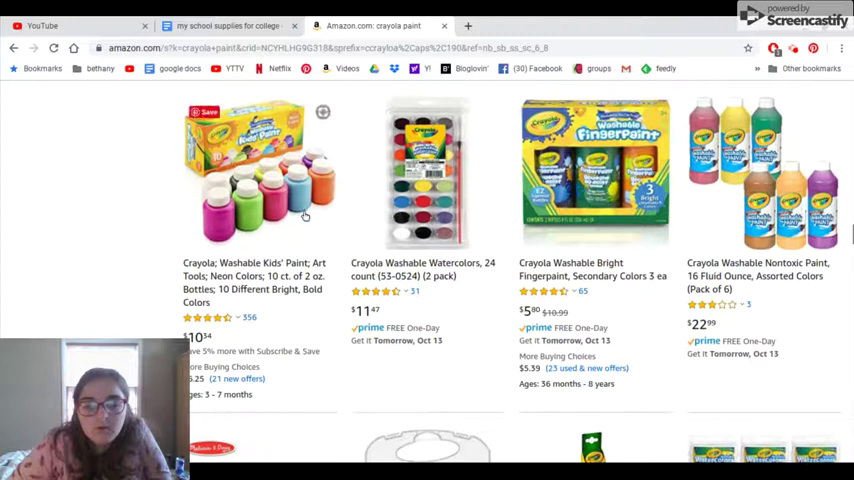
scroll(305, 216, "down", 3)
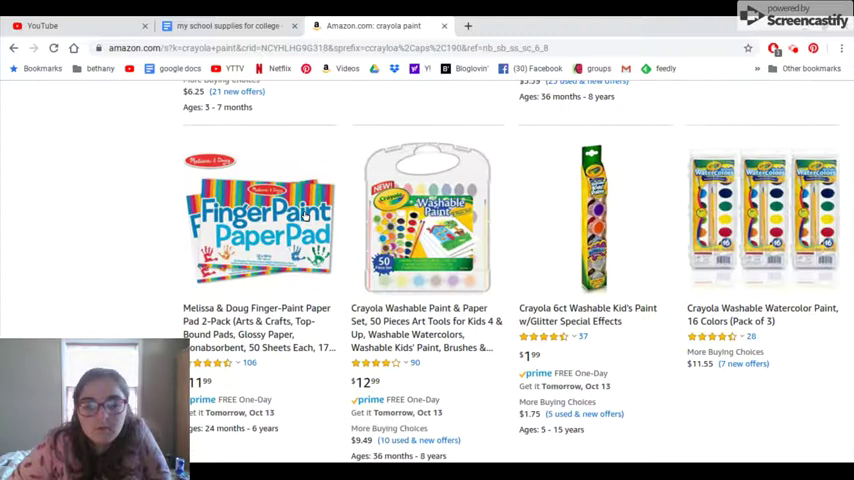
scroll(305, 214, "down", 1)
scroll(330, 195, "up", 1)
scroll(332, 203, "down", 2)
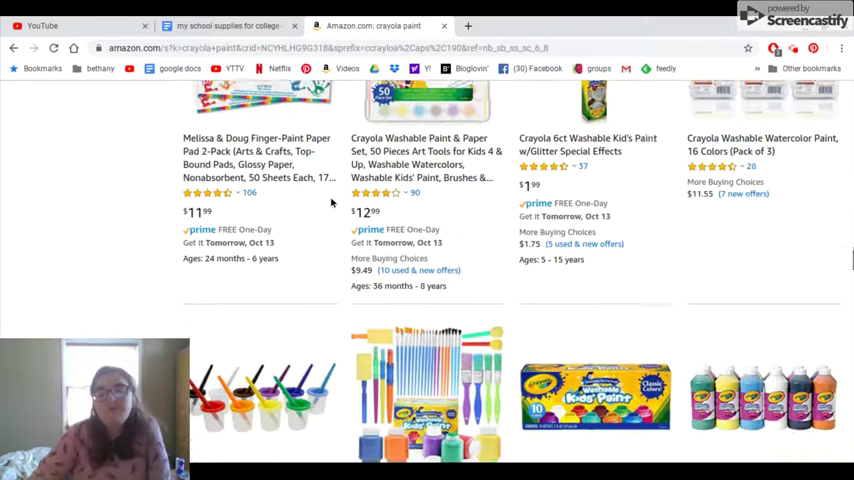
scroll(331, 203, "down", 1)
scroll(331, 203, "down", 1)
scroll(331, 203, "down", 1)
scroll(331, 203, "down", 1)
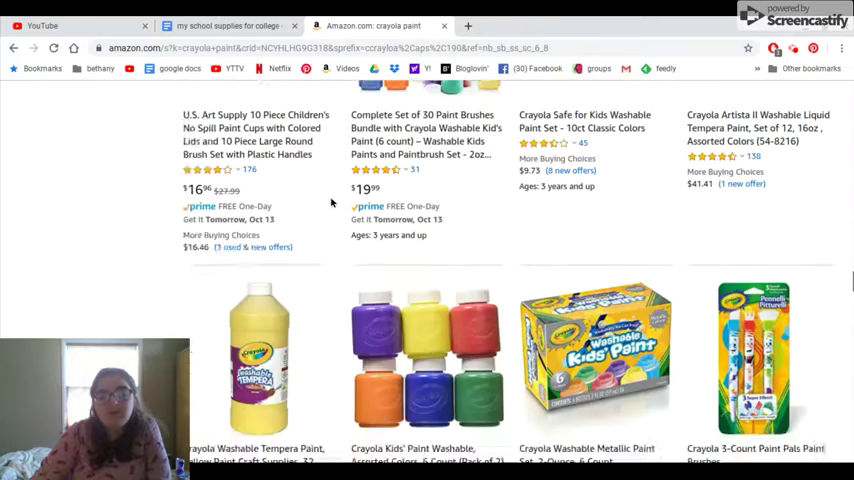
scroll(331, 203, "down", 1)
scroll(331, 203, "down", 1)
scroll(331, 203, "down", 1)
scroll(331, 203, "down", 1)
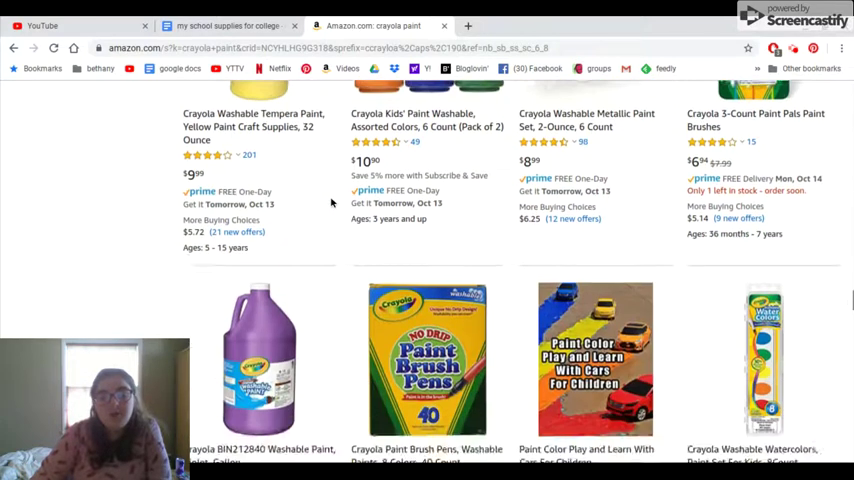
scroll(331, 203, "down", 1)
scroll(331, 203, "down", 1)
scroll(331, 203, "down", 1)
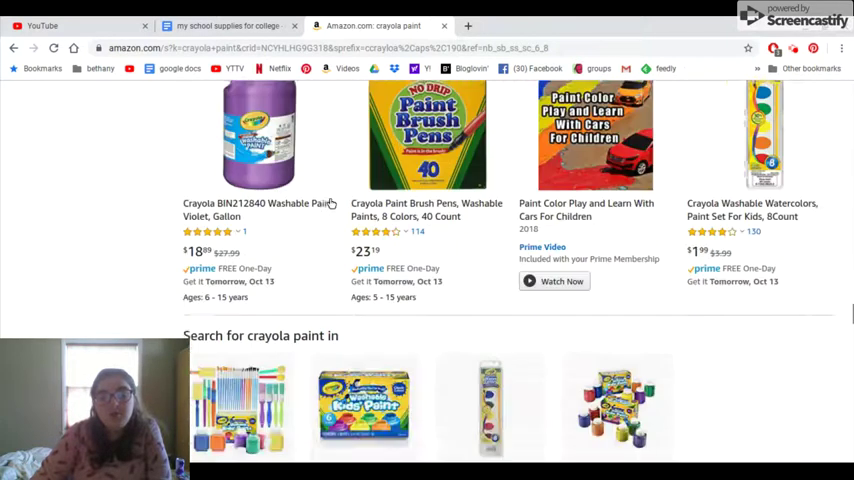
scroll(331, 203, "down", 2)
scroll(331, 203, "down", 1)
scroll(331, 203, "down", 1)
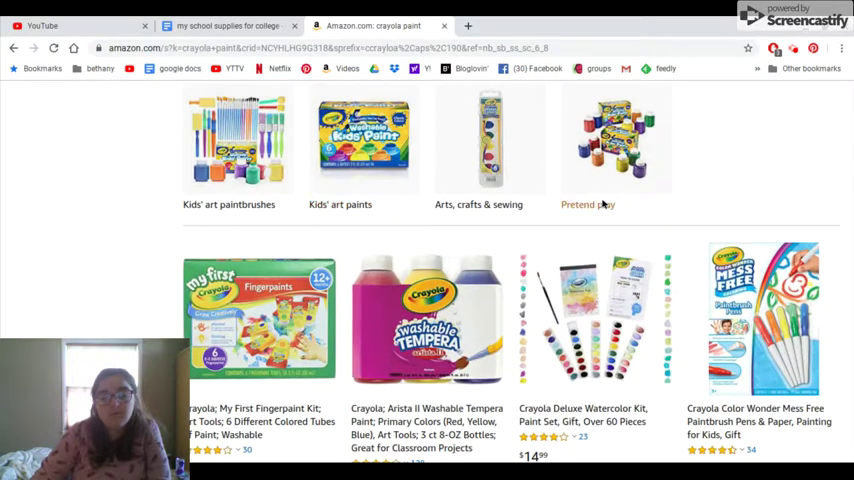
scroll(660, 200, "up", 5)
scroll(686, 187, "up", 5)
scroll(667, 185, "up", 5)
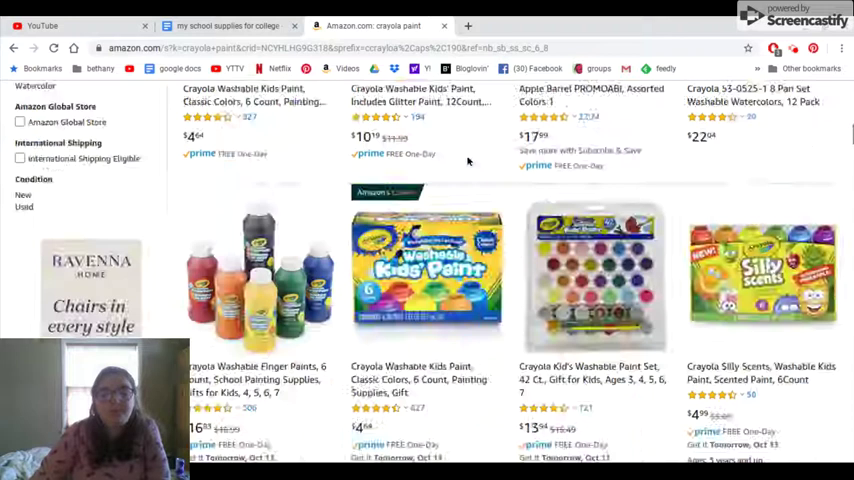
scroll(467, 160, "up", 5)
left_click(255, 100)
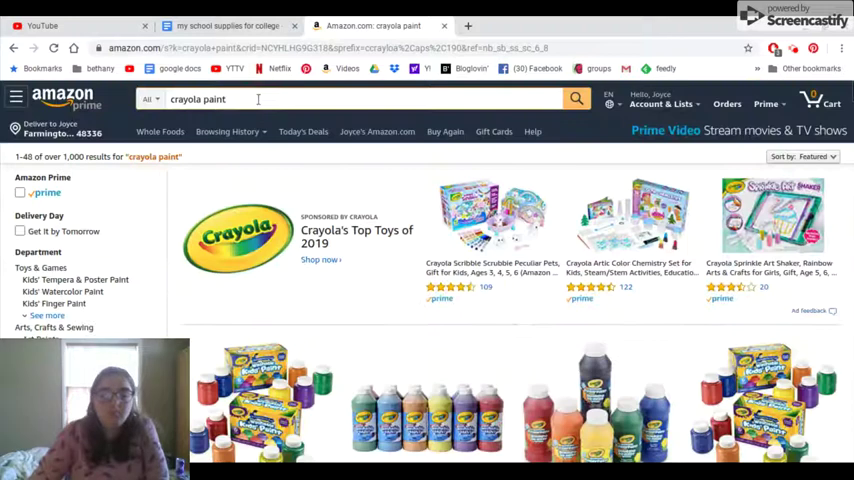
scroll(400, 160, "down", 5)
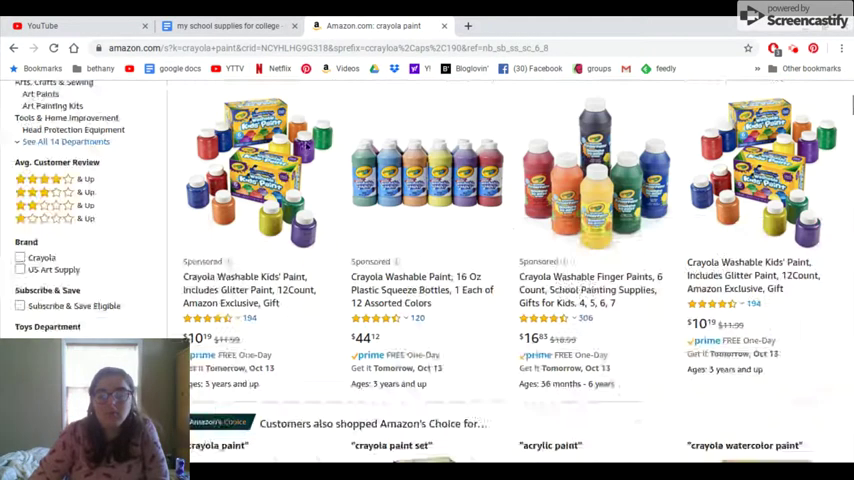
scroll(492, 177, "down", 1)
scroll(492, 177, "down", 2)
scroll(493, 177, "down", 1)
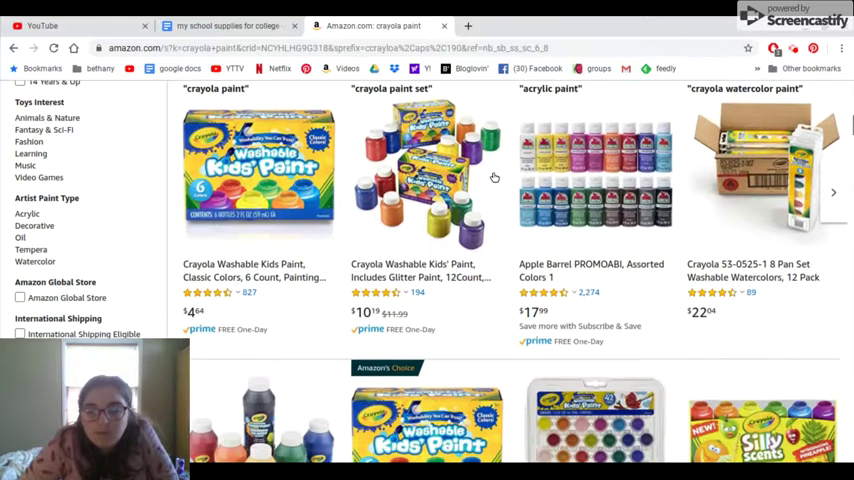
scroll(493, 177, "down", 1)
scroll(493, 177, "down", 1)
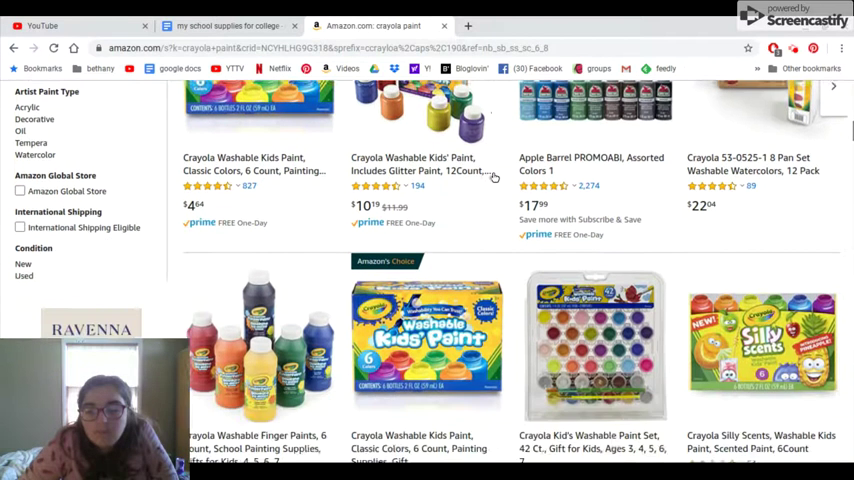
scroll(493, 180, "down", 1)
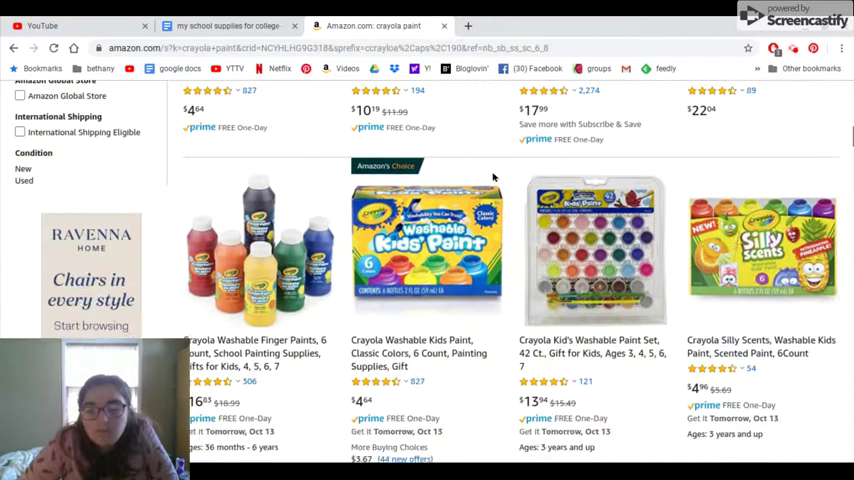
scroll(369, 111, "up", 10)
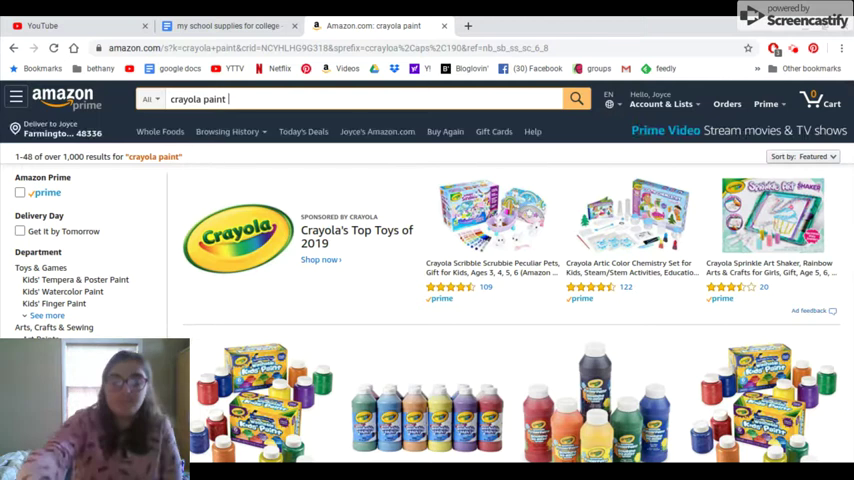
type("pa")
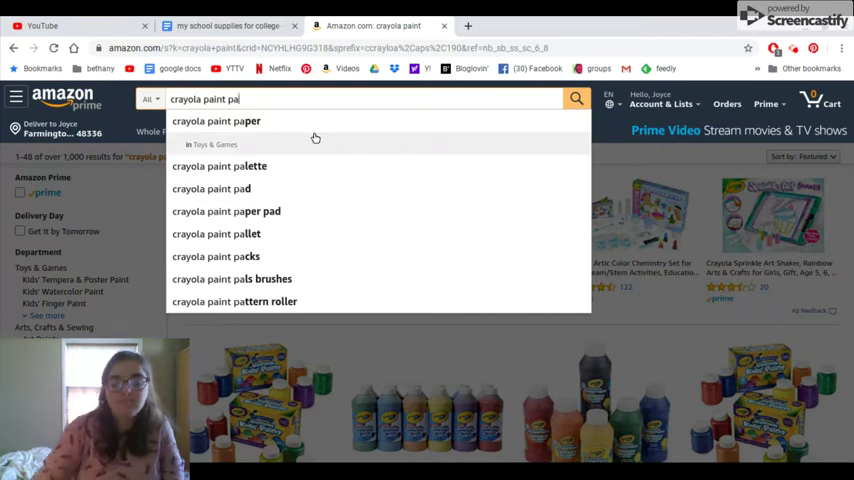
type("n")
Step: Search Amazon for 'crayola paint pan', which Amazon corrects to 'crayola paint pen'
key("Return")
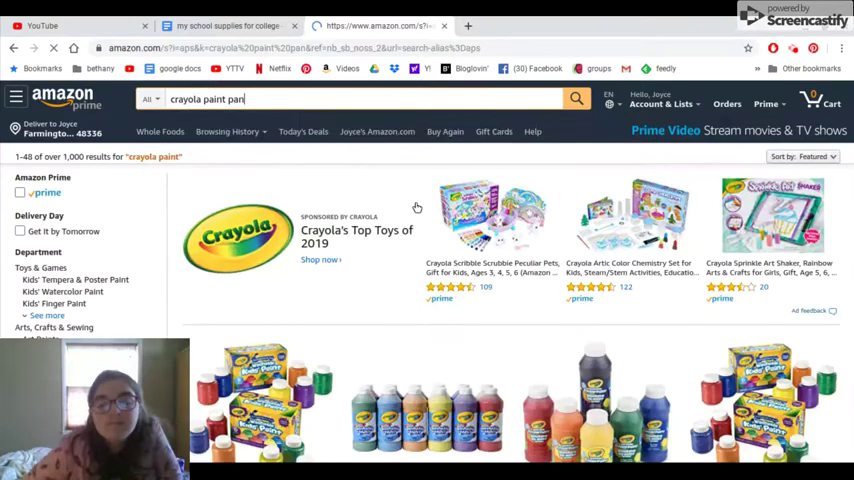
scroll(395, 259, "down", 1)
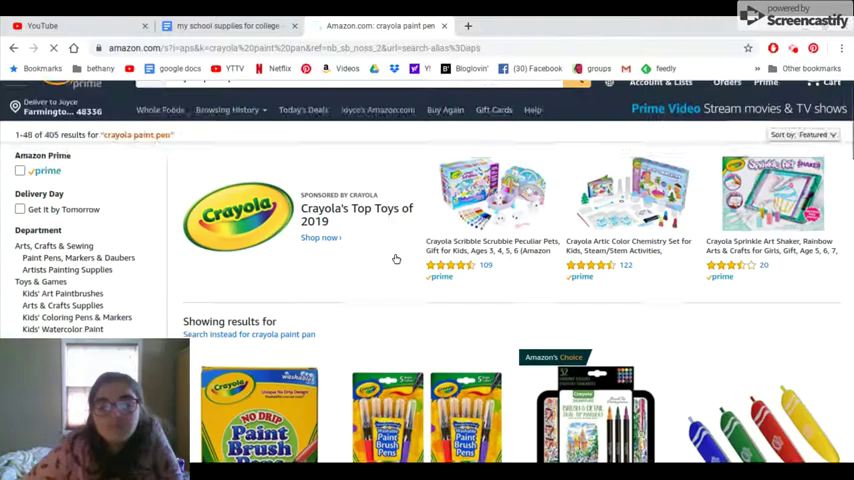
scroll(395, 259, "down", 2)
scroll(395, 259, "down", 1)
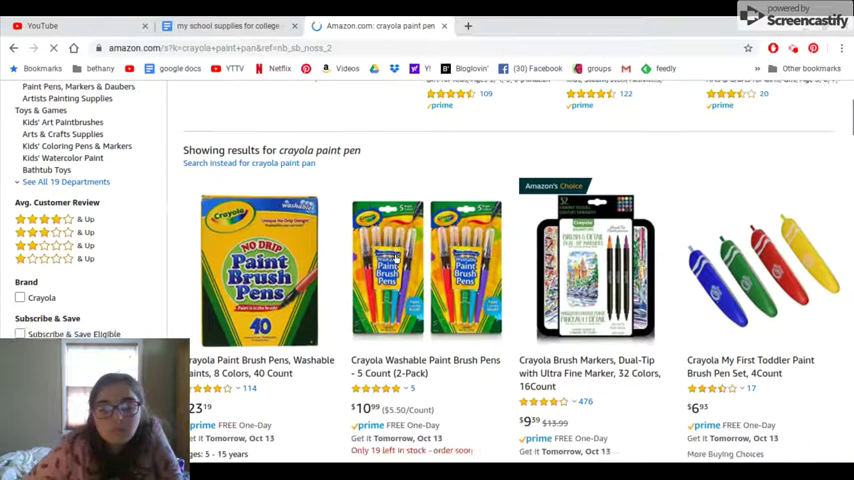
scroll(395, 259, "down", 1)
scroll(395, 259, "down", 4)
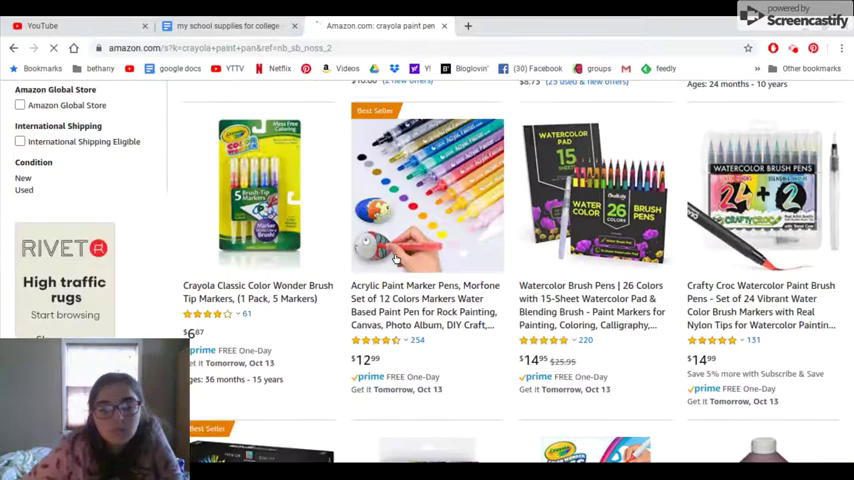
scroll(395, 259, "down", 3)
scroll(395, 259, "down", 3)
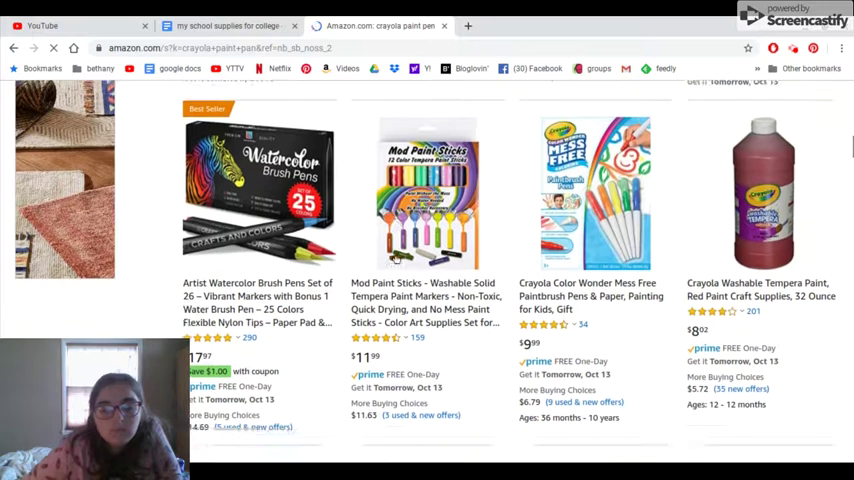
scroll(396, 262, "down", 1)
scroll(397, 262, "down", 2)
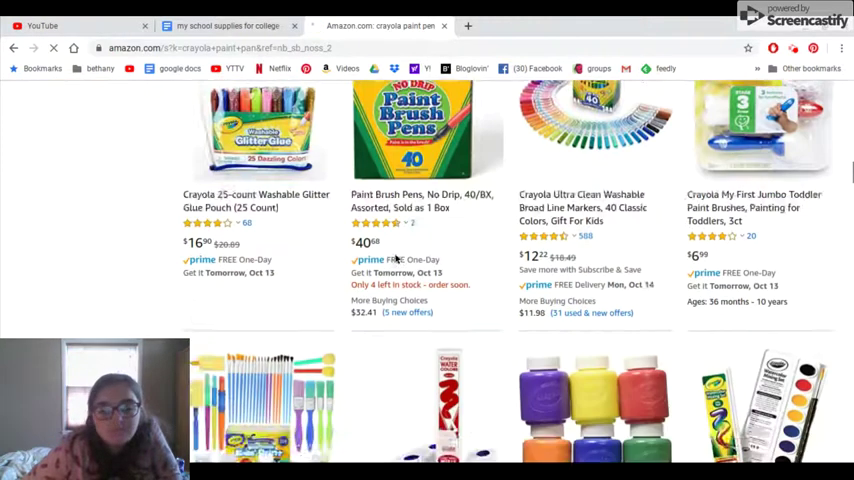
scroll(396, 260, "down", 1)
scroll(395, 259, "down", 1)
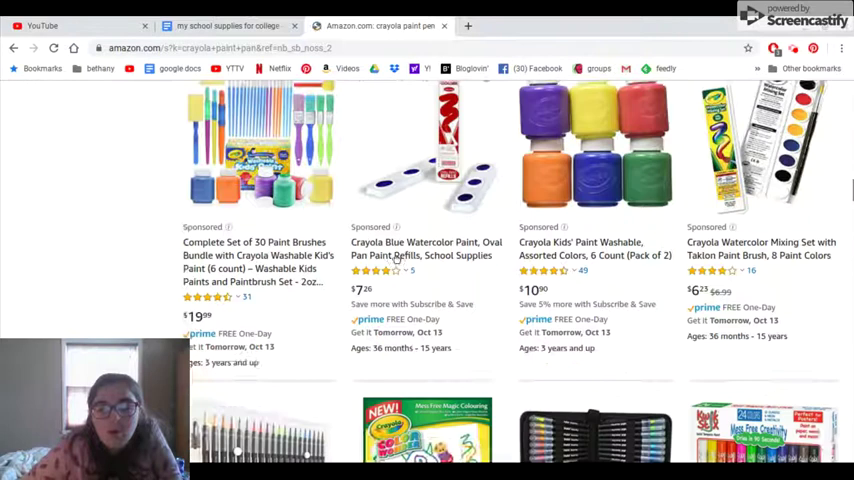
scroll(395, 259, "down", 1)
scroll(395, 259, "down", 1)
scroll(395, 259, "down", 1)
scroll(396, 258, "down", 1)
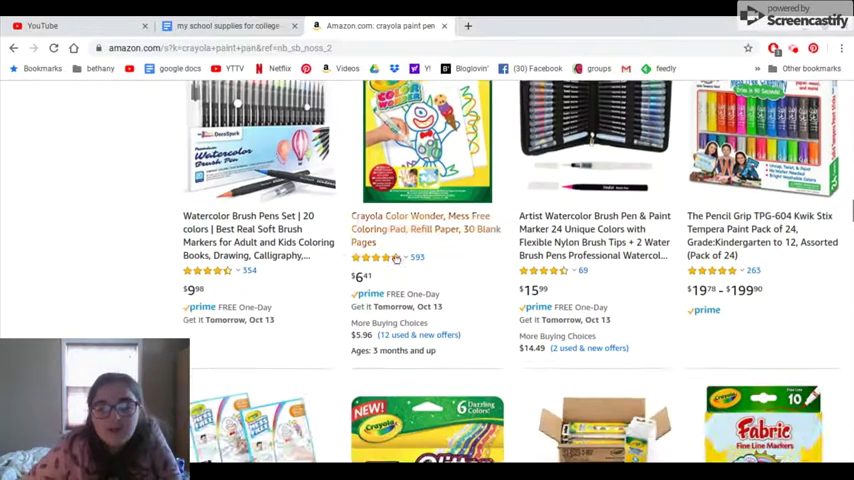
scroll(396, 258, "down", 2)
scroll(396, 259, "down", 1)
scroll(396, 259, "down", 1)
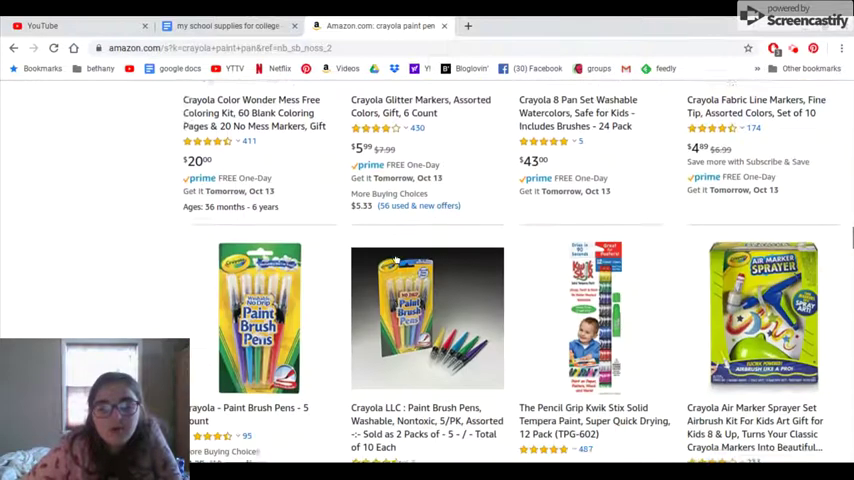
scroll(396, 259, "down", 1)
scroll(396, 259, "down", 2)
scroll(396, 258, "down", 1)
scroll(396, 259, "down", 2)
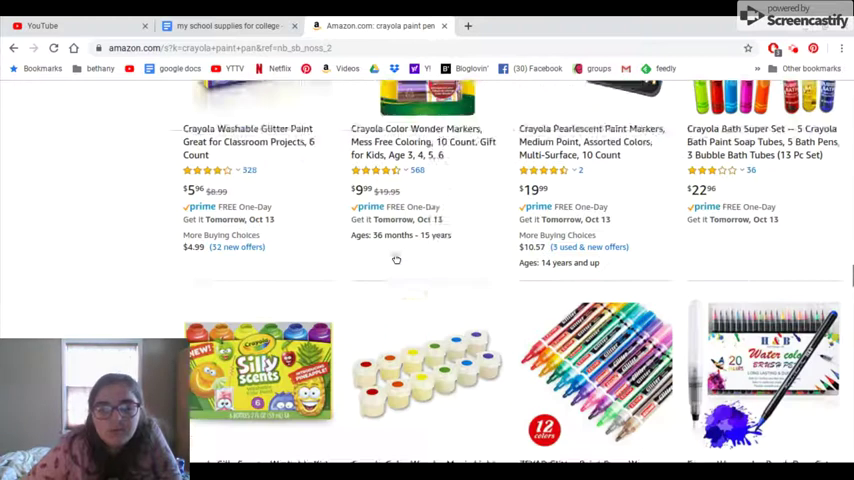
scroll(396, 259, "down", 1)
scroll(396, 259, "down", 2)
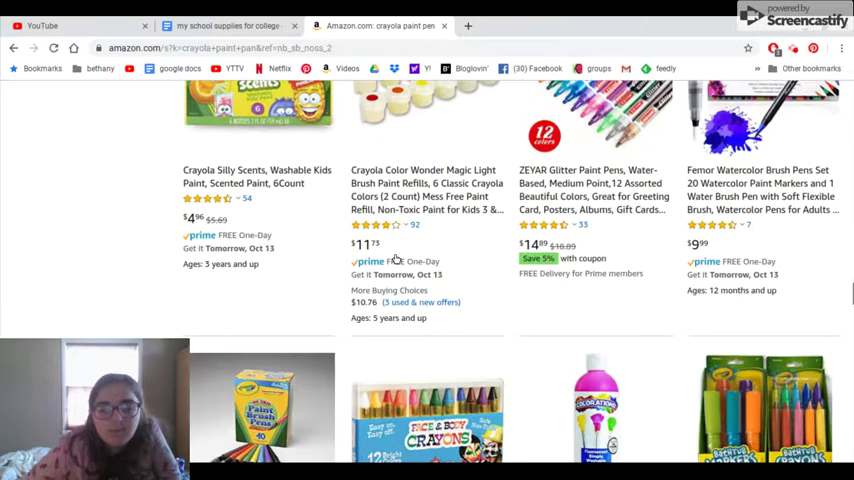
scroll(396, 258, "down", 3)
scroll(396, 258, "down", 2)
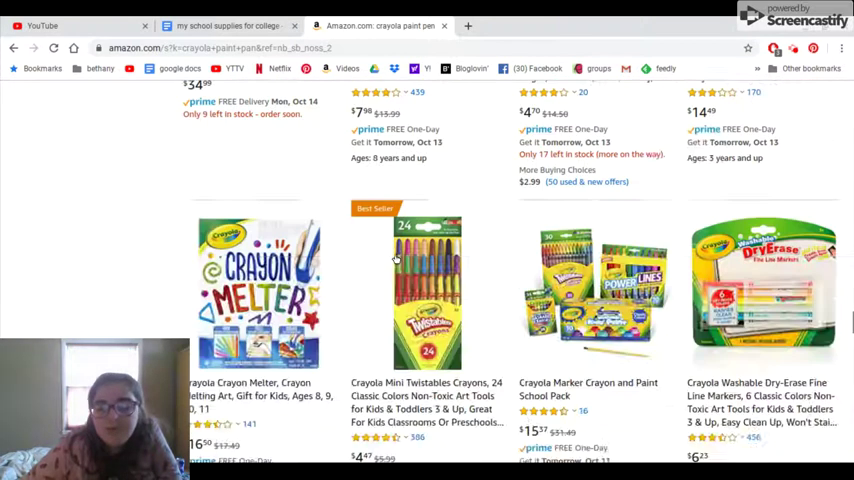
scroll(396, 258, "down", 2)
scroll(396, 259, "down", 2)
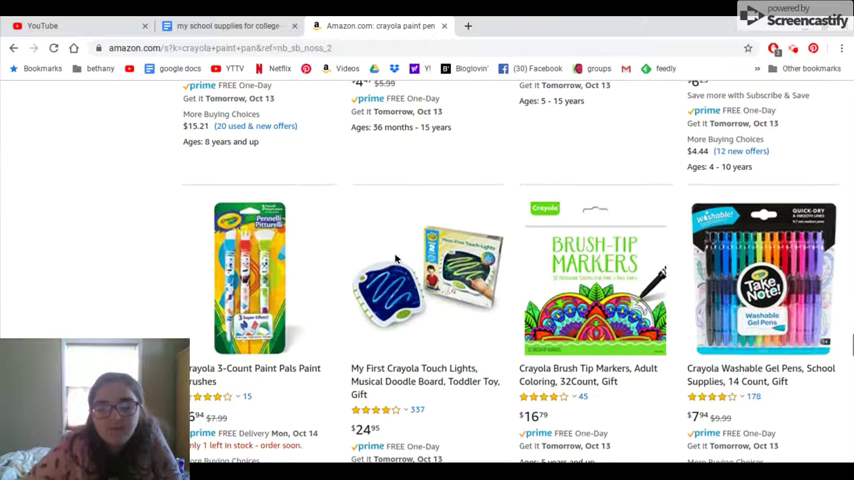